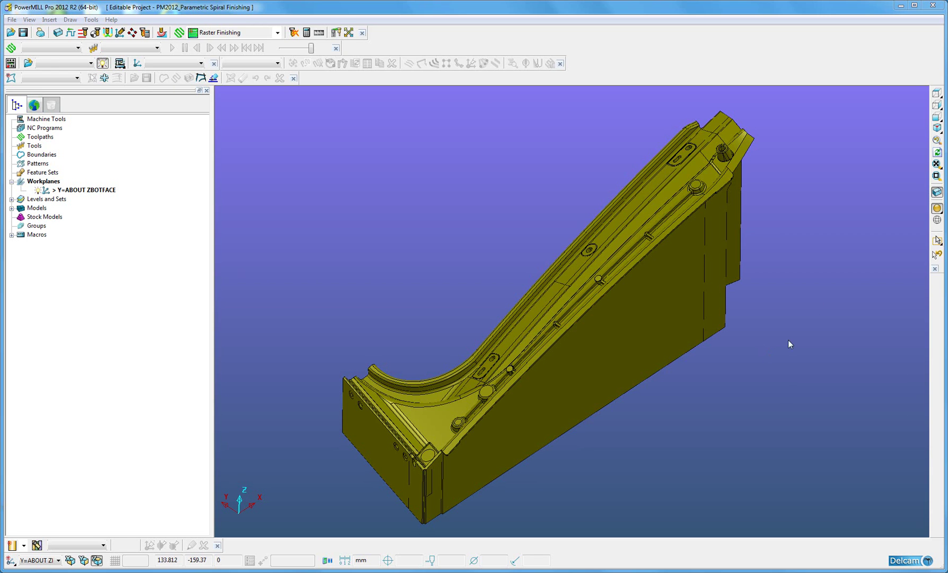
# Apply draft angle shading, then zoom and orbit around the boss to inspect its undercut faces.
pyautogui.moveTo(936, 208)
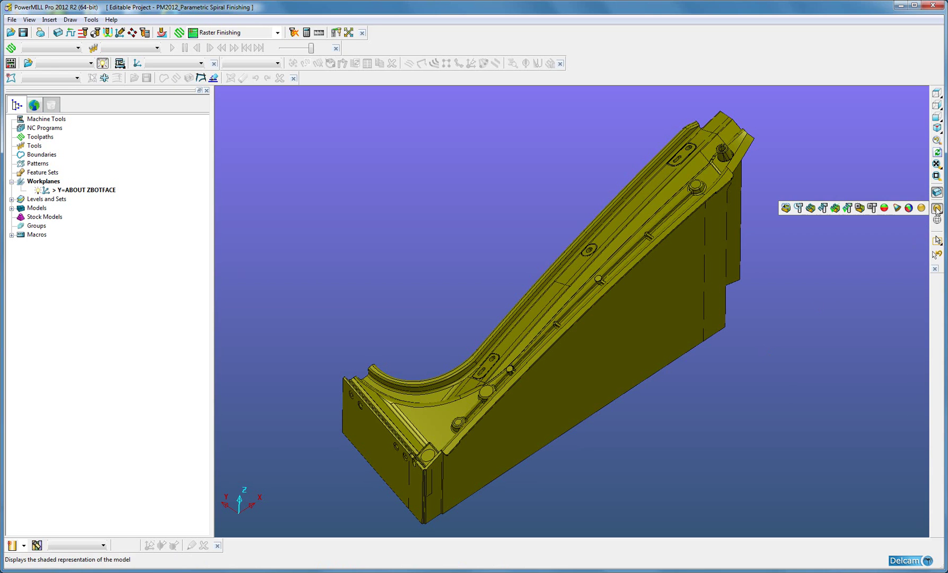
pyautogui.click(889, 209)
pyautogui.moveTo(650, 363)
pyautogui.mouseDown(button='middle')
pyautogui.moveTo(696, 356)
pyautogui.moveTo(751, 329)
pyautogui.moveTo(715, 318)
pyautogui.moveTo(693, 333)
pyautogui.moveTo(697, 319)
pyautogui.mouseUp(button='middle')
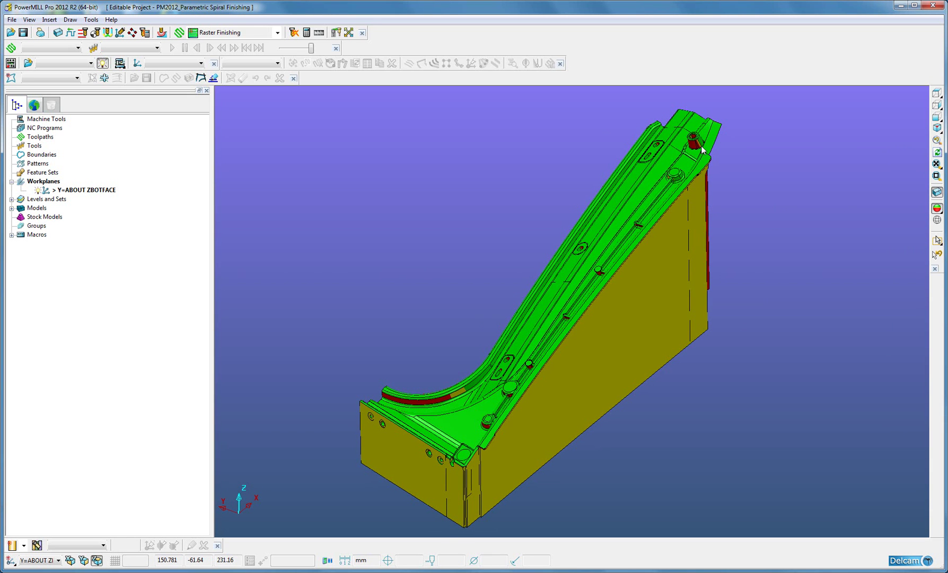
pyautogui.click(937, 176)
pyautogui.moveTo(661, 119); pyautogui.dragTo(720, 175)
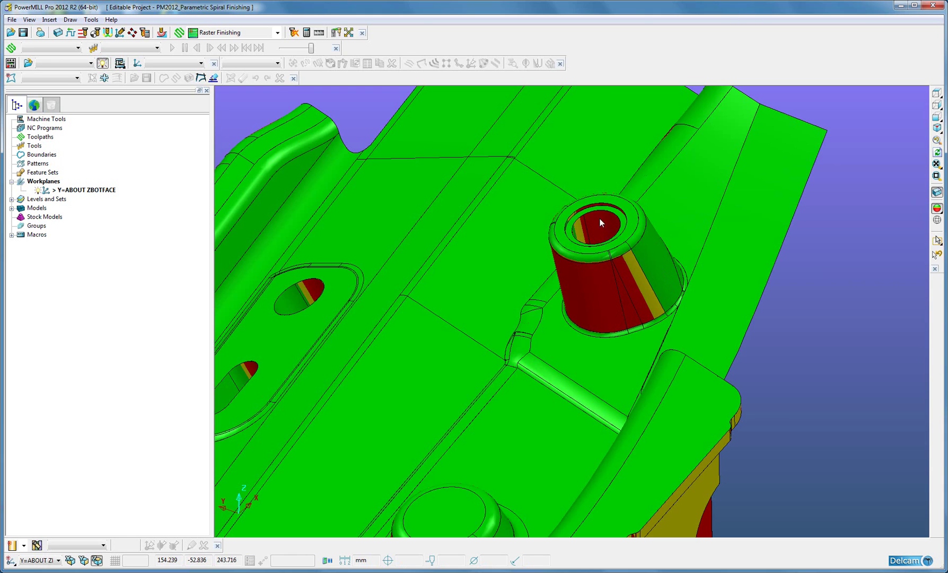
pyautogui.moveTo(602, 216); pyautogui.dragTo(612, 273, button='middle')
pyautogui.click(937, 93)
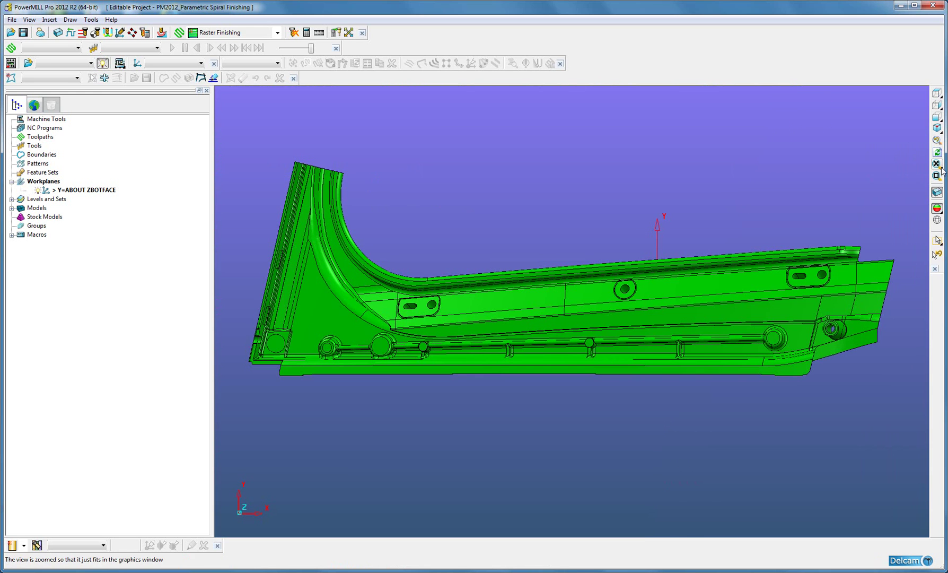
pyautogui.scroll(10, 820, 324)
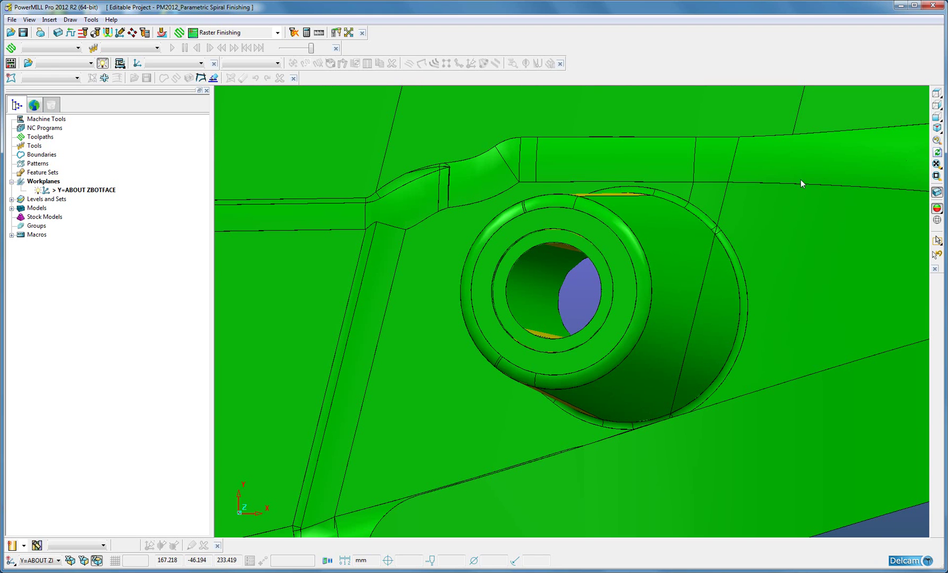
# Return the model to plain shading and zoom in close on the boss from the front.
pyautogui.click(937, 116)
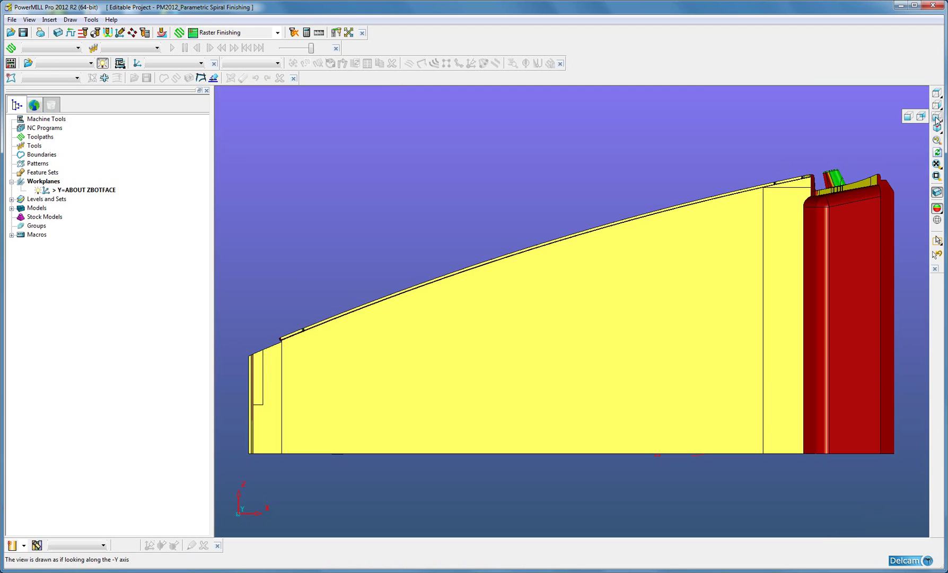
pyautogui.moveTo(936, 166)
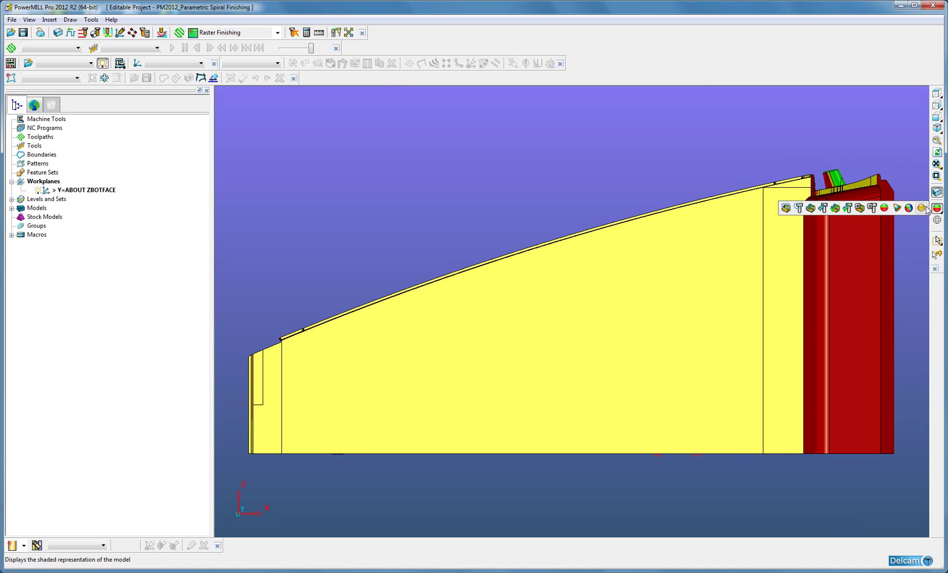
pyautogui.click(926, 209)
pyautogui.click(937, 176)
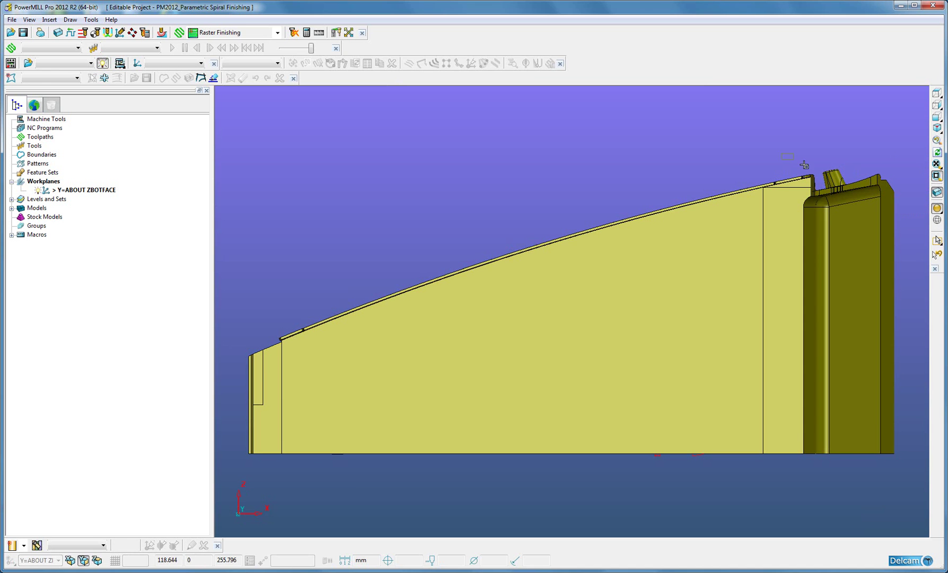
pyautogui.moveTo(782, 154); pyautogui.dragTo(867, 207)
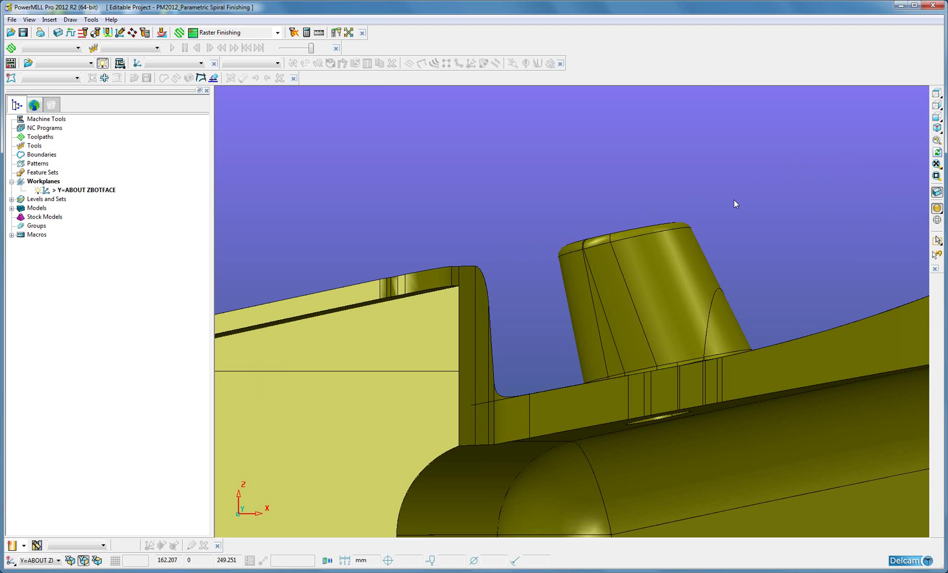
pyautogui.moveTo(523, 170); pyautogui.dragTo(761, 329)
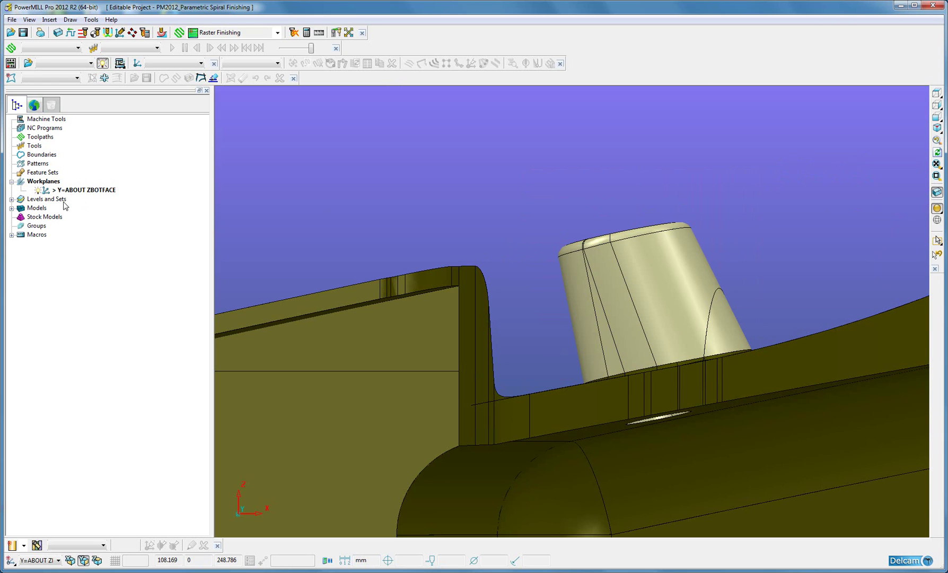
# Recognise the model's holes as feature sets using the root name h1.
pyautogui.rightClick(50, 173)
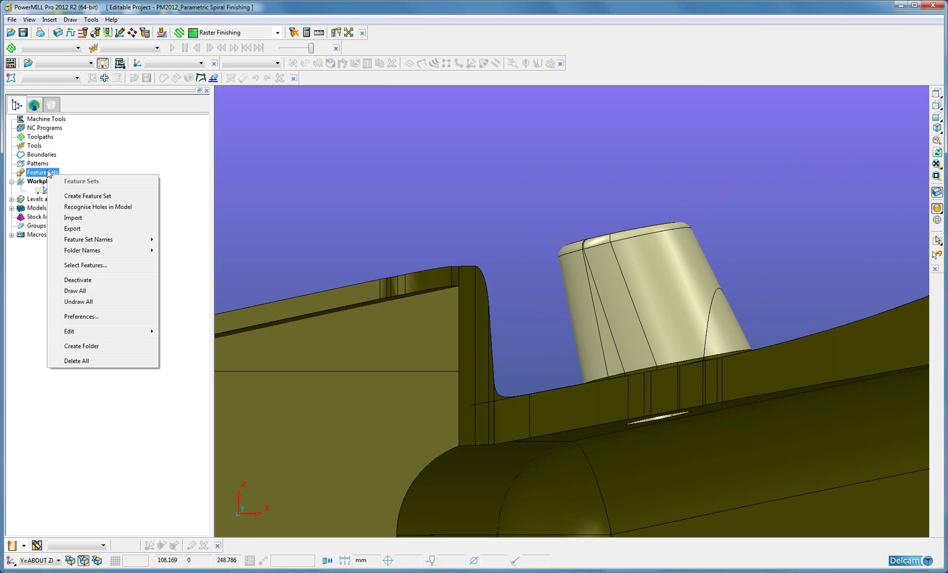
pyautogui.click(104, 211)
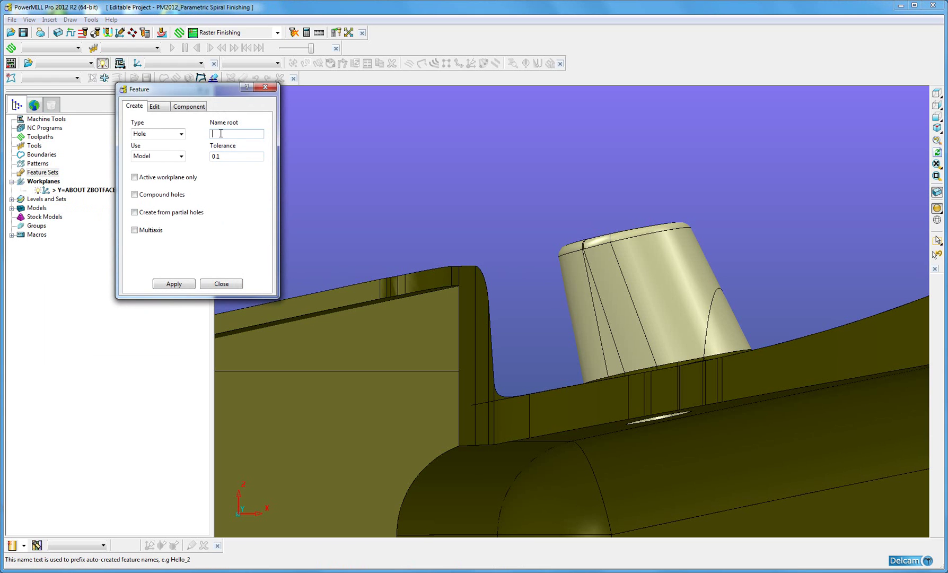
pyautogui.write('h1')
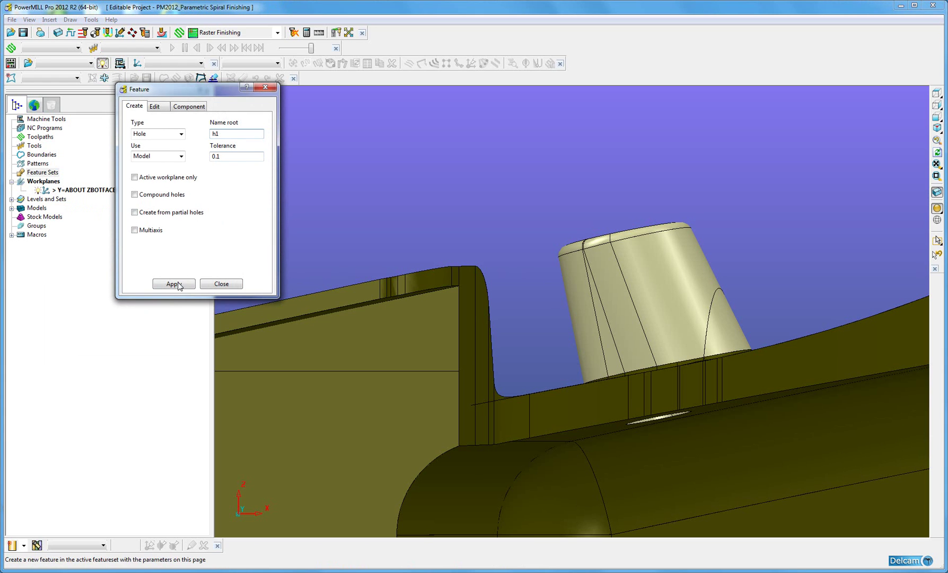
pyautogui.click(174, 284)
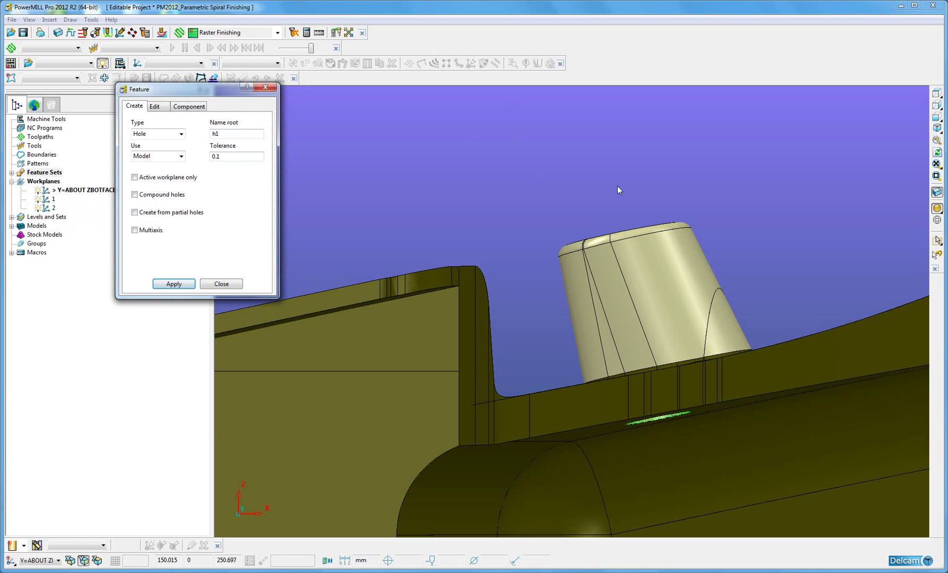
pyautogui.moveTo(563, 258); pyautogui.dragTo(568, 349, button='middle')
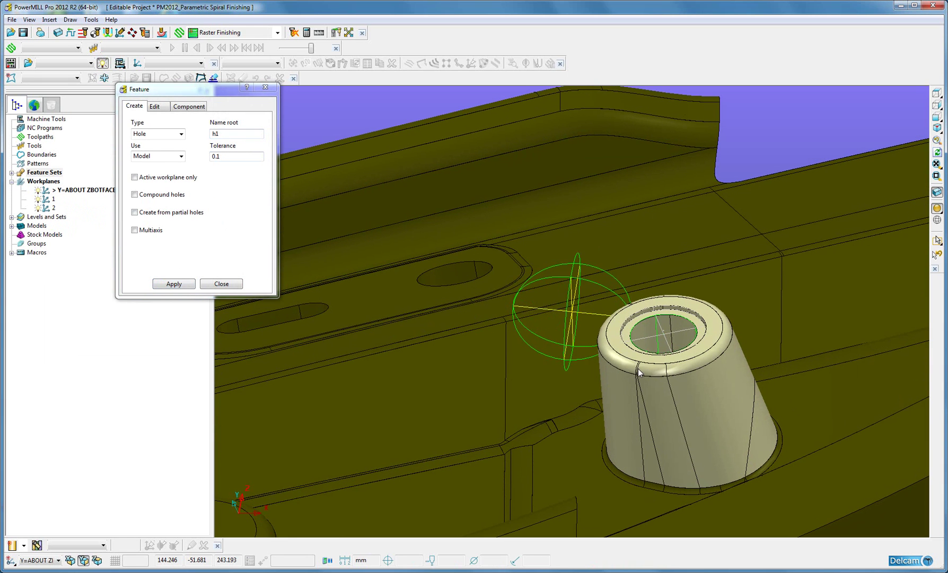
pyautogui.click(11, 172)
pyautogui.click(221, 285)
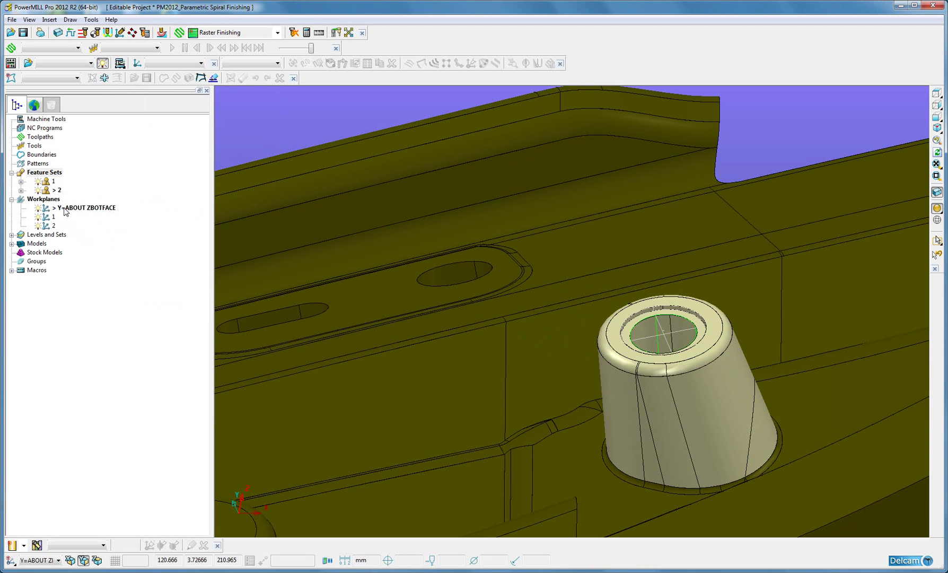
# Make feature set 1 active and cap its holes.
pyautogui.doubleClick(47, 182)
pyautogui.rightClick(49, 185)
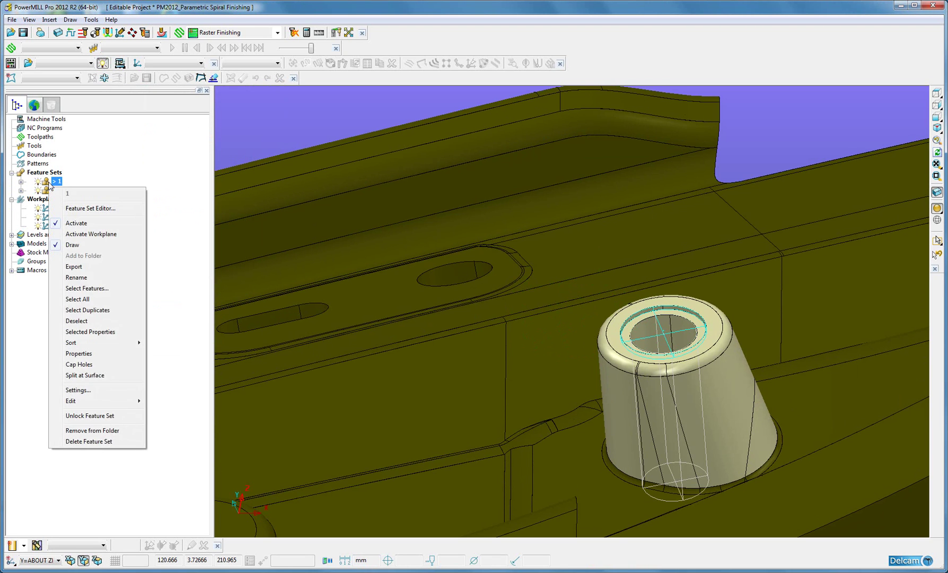
pyautogui.click(80, 365)
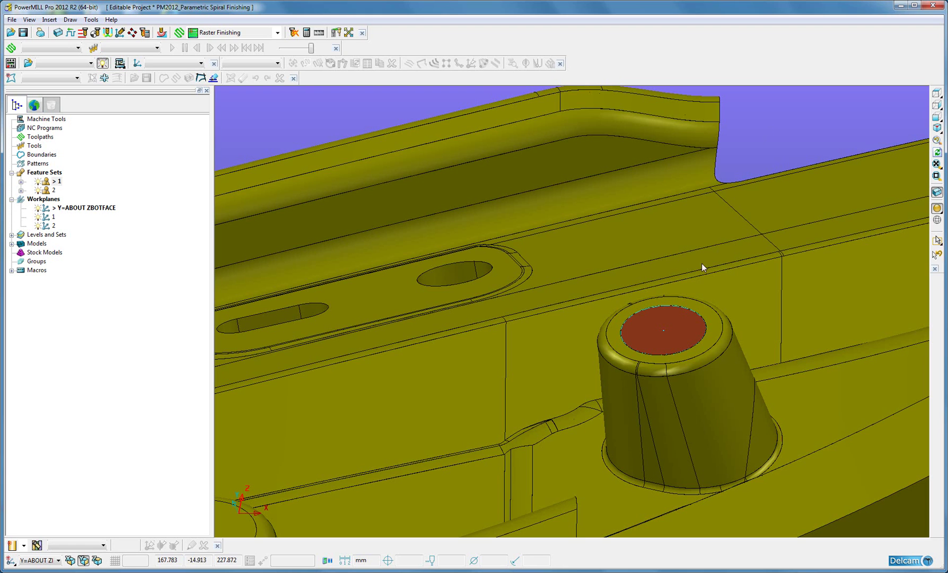
# Zoom in on the capped hole from the top and create an empty pattern 1.
pyautogui.click(937, 128)
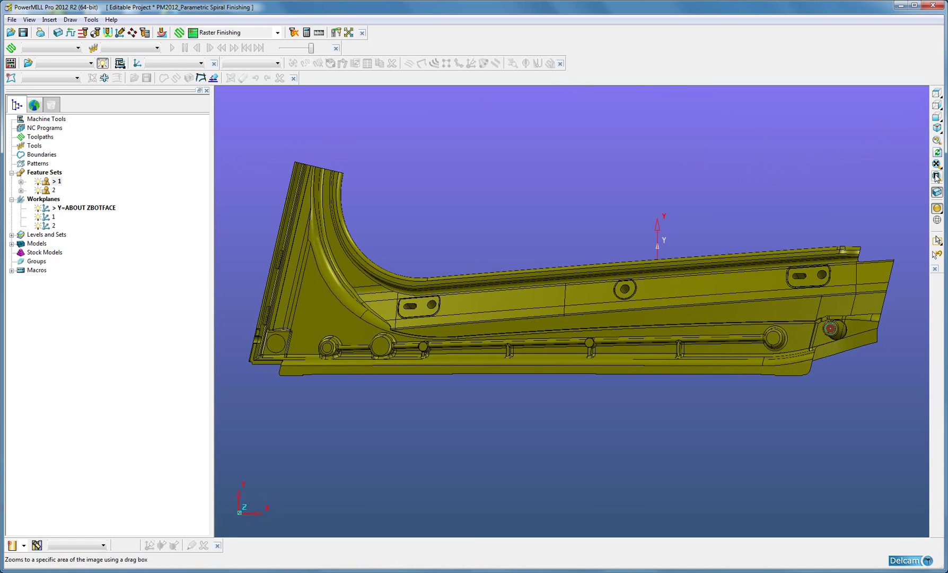
pyautogui.moveTo(864, 358); pyautogui.dragTo(803, 308)
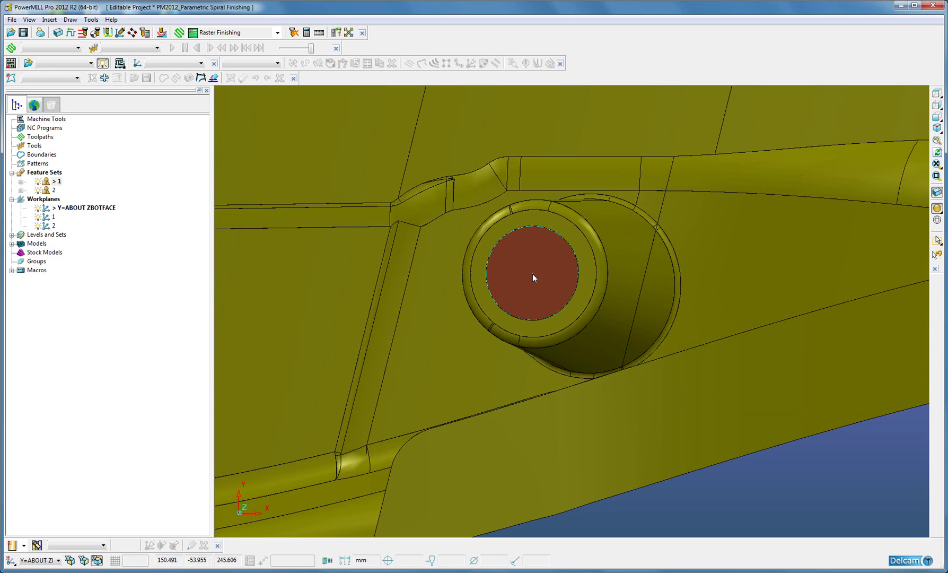
pyautogui.rightClick(46, 166)
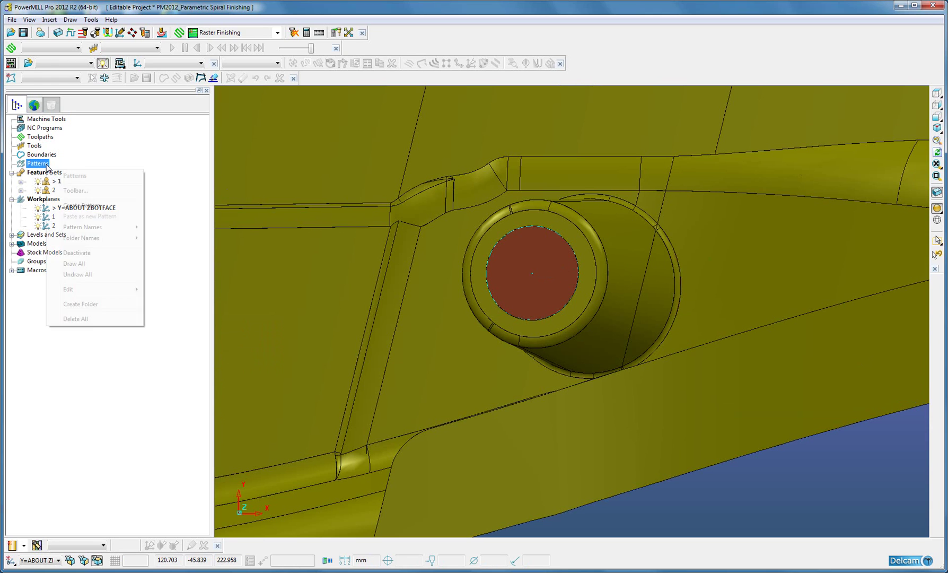
pyautogui.click(66, 191)
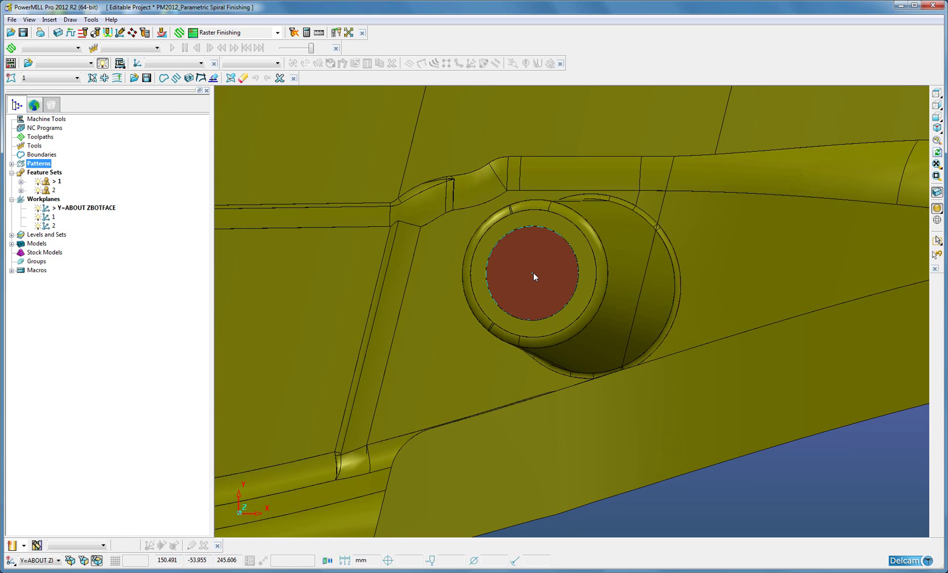
# Add a single point at the capped hole's centre to pattern 1 in the Curve Editor.
pyautogui.click(12, 164)
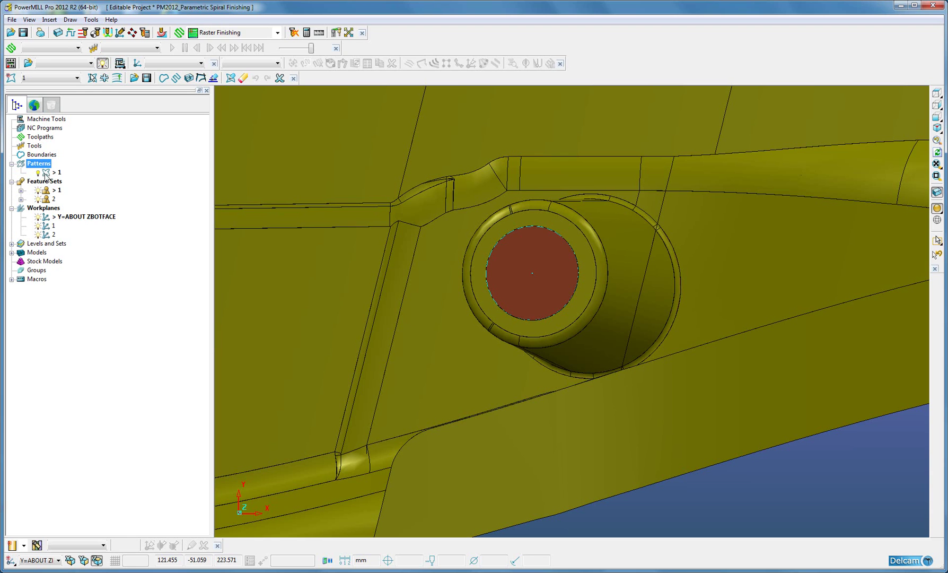
pyautogui.rightClick(46, 176)
pyautogui.click(72, 198)
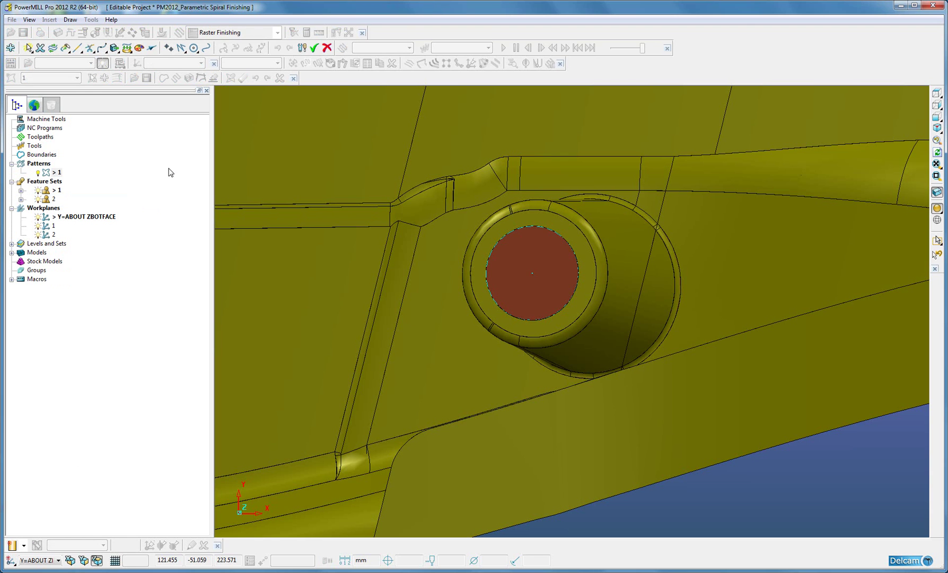
pyautogui.click(168, 48)
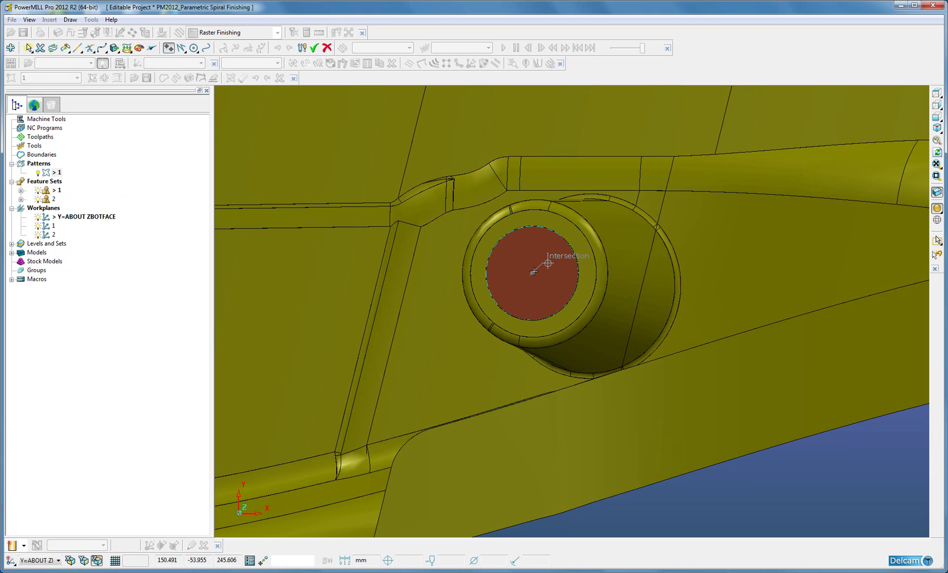
pyautogui.click(533, 271)
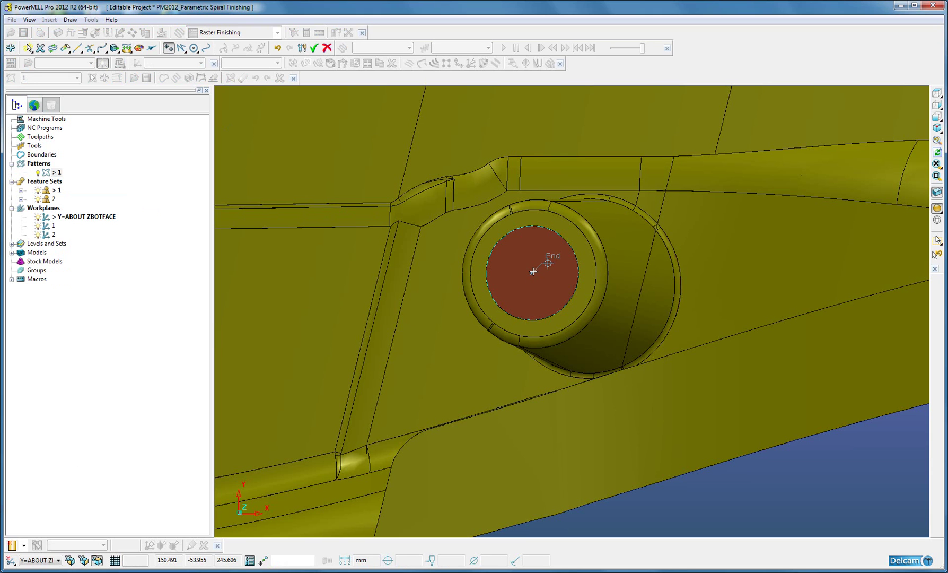
pyautogui.click(314, 48)
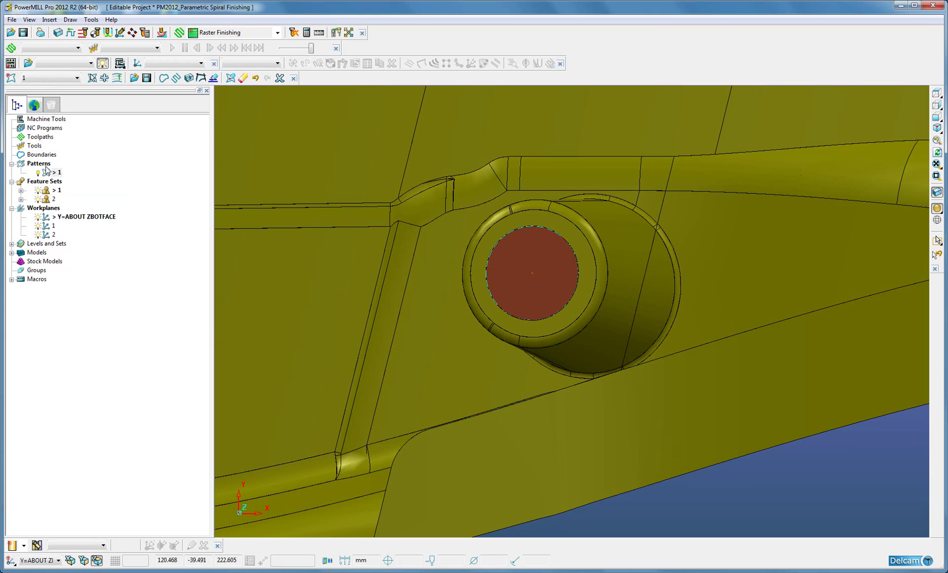
# Create a new empty set under Levels and Sets.
pyautogui.click(11, 245)
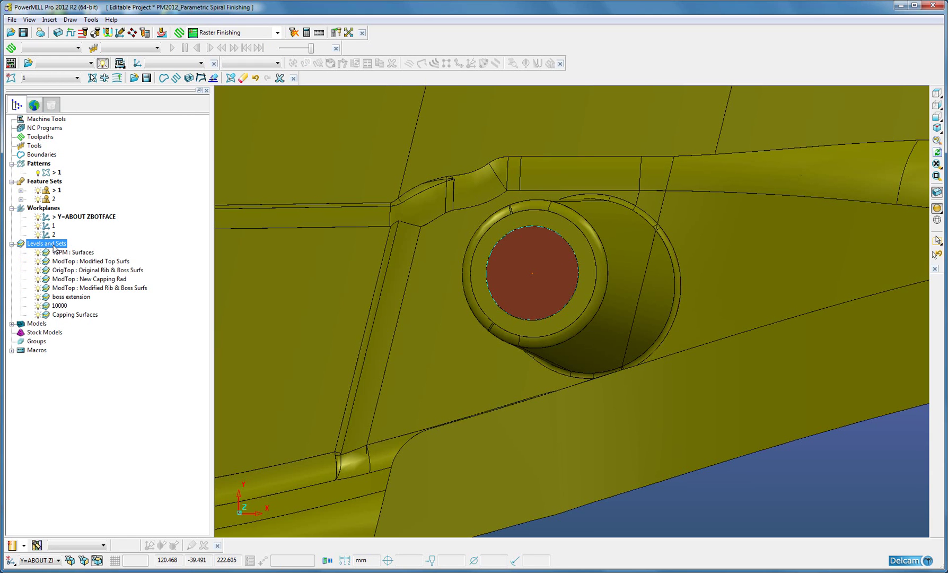
pyautogui.rightClick(54, 247)
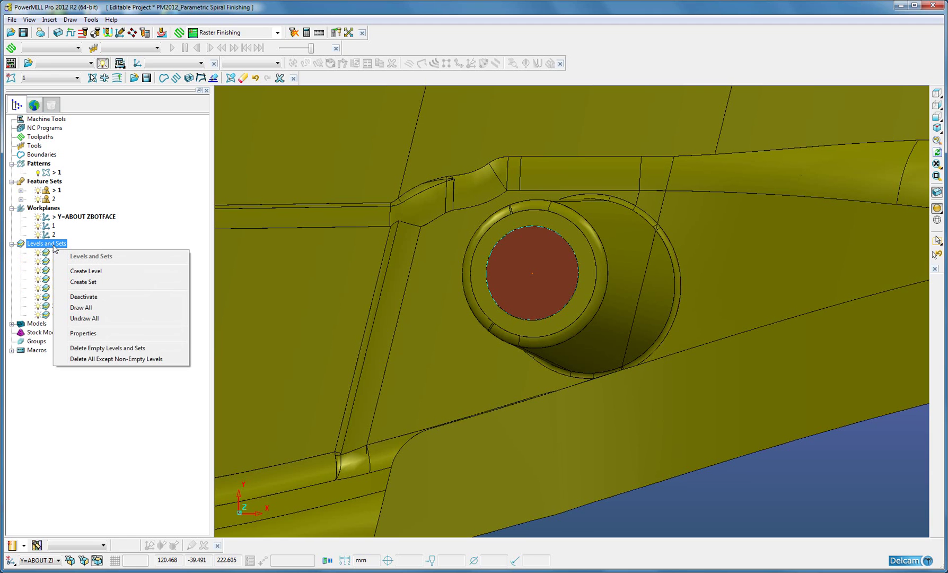
pyautogui.click(82, 283)
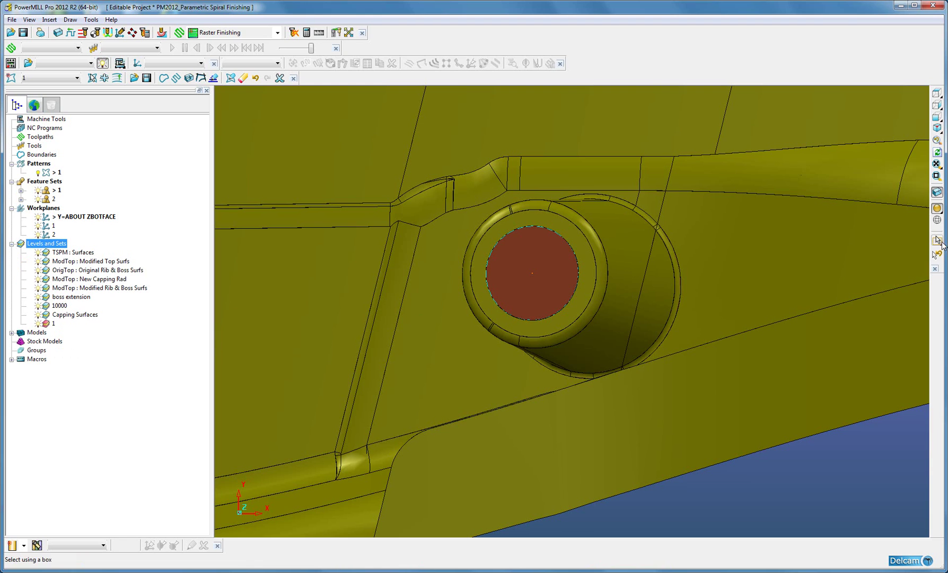
# Drag-select the fillet, rib, top and side surfaces around the boss and acquire them into set 1.
pyautogui.moveTo(937, 240)
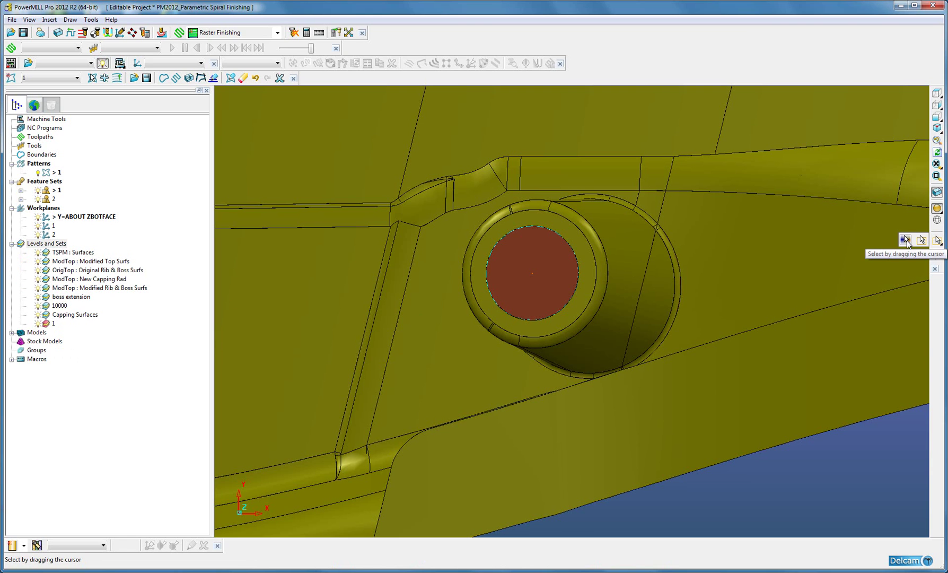
pyautogui.click(906, 240)
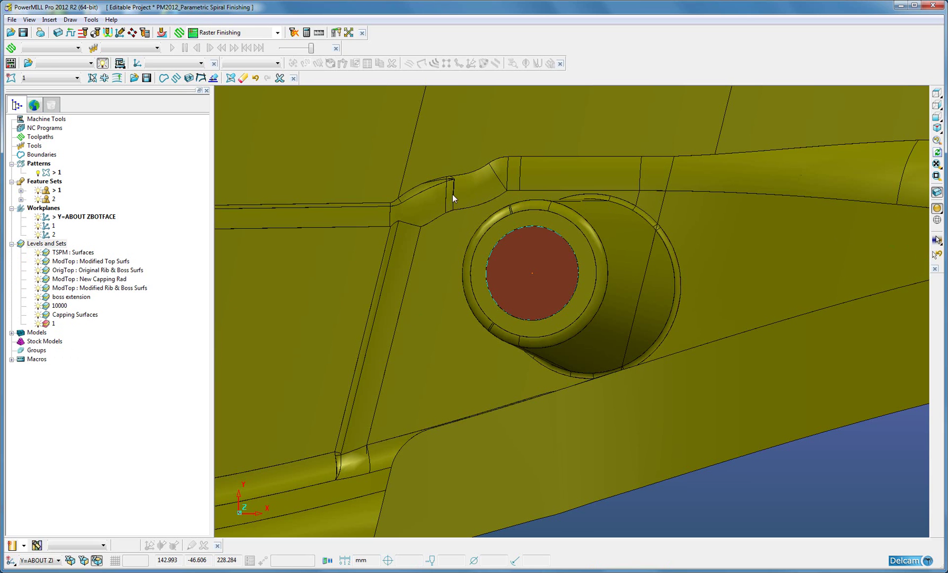
pyautogui.moveTo(507, 172)
pyautogui.mouseDown()
pyautogui.moveTo(452, 194)
pyautogui.moveTo(449, 175)
pyautogui.moveTo(404, 202)
pyautogui.moveTo(609, 160)
pyautogui.mouseUp()
pyautogui.moveTo(654, 187)
pyautogui.mouseDown()
pyautogui.moveTo(662, 206)
pyautogui.moveTo(708, 176)
pyautogui.moveTo(724, 311)
pyautogui.moveTo(707, 358)
pyautogui.mouseUp()
pyautogui.moveTo(590, 379); pyautogui.dragTo(466, 406)
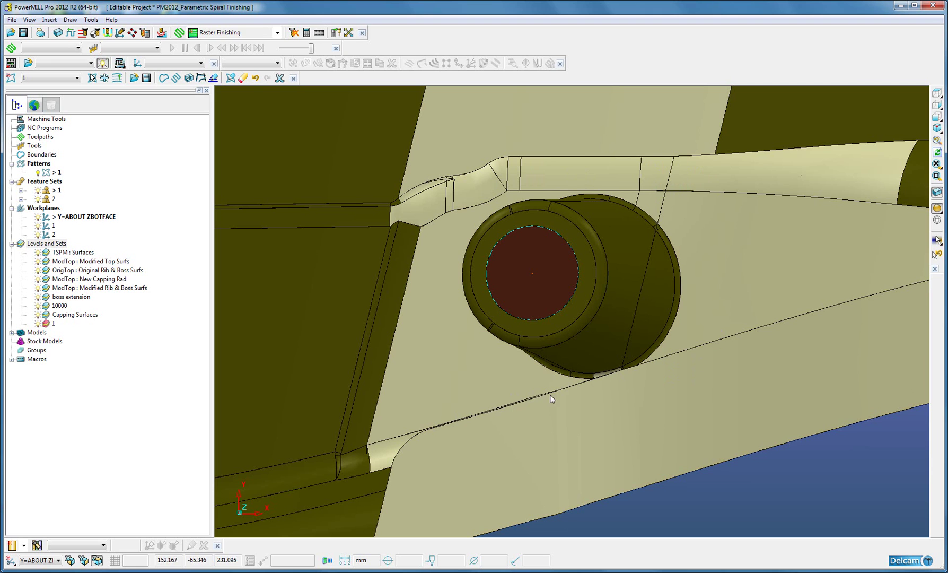
pyautogui.moveTo(403, 206)
pyautogui.mouseDown()
pyautogui.moveTo(400, 261)
pyautogui.moveTo(370, 348)
pyautogui.moveTo(359, 450)
pyautogui.moveTo(417, 473)
pyautogui.moveTo(533, 430)
pyautogui.mouseUp()
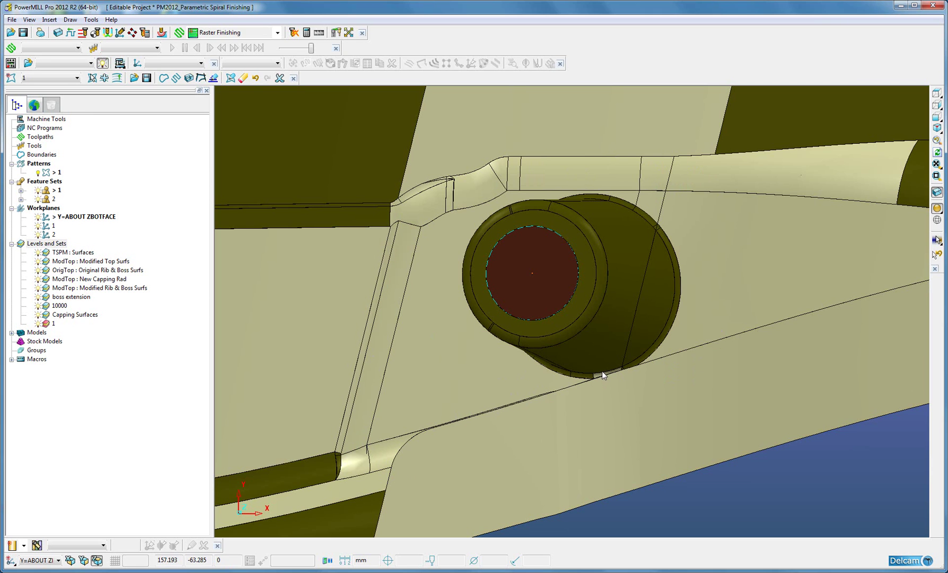
pyautogui.rightClick(55, 323)
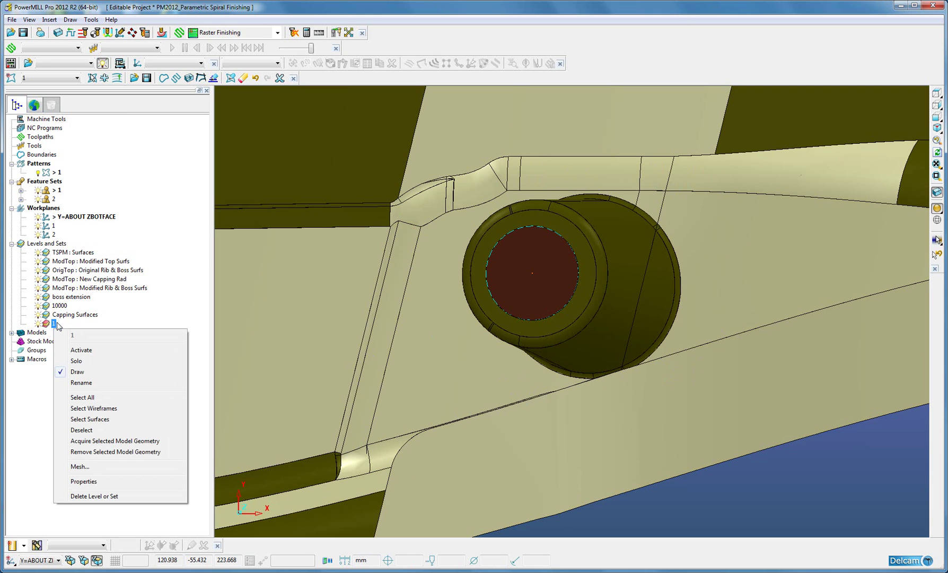
pyautogui.click(127, 443)
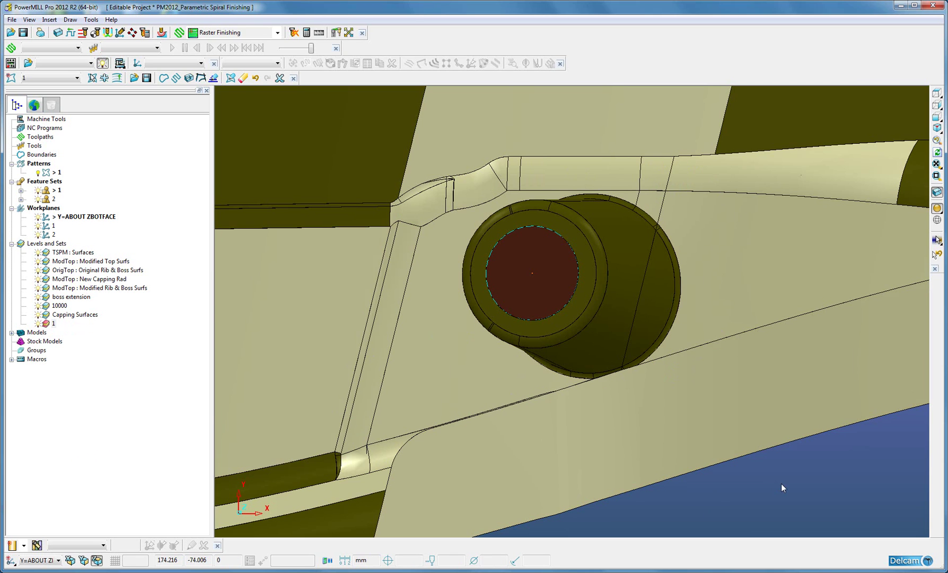
# Start a user-defined boundary and sketch a closed arc curve around the boss.
pyautogui.rightClick(40, 157)
pyautogui.moveTo(75, 200)
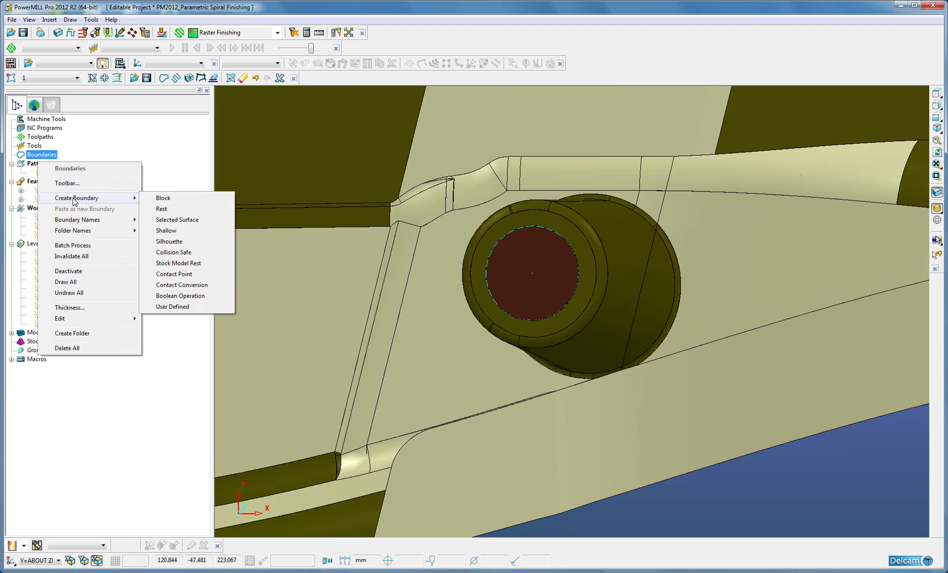
pyautogui.click(209, 308)
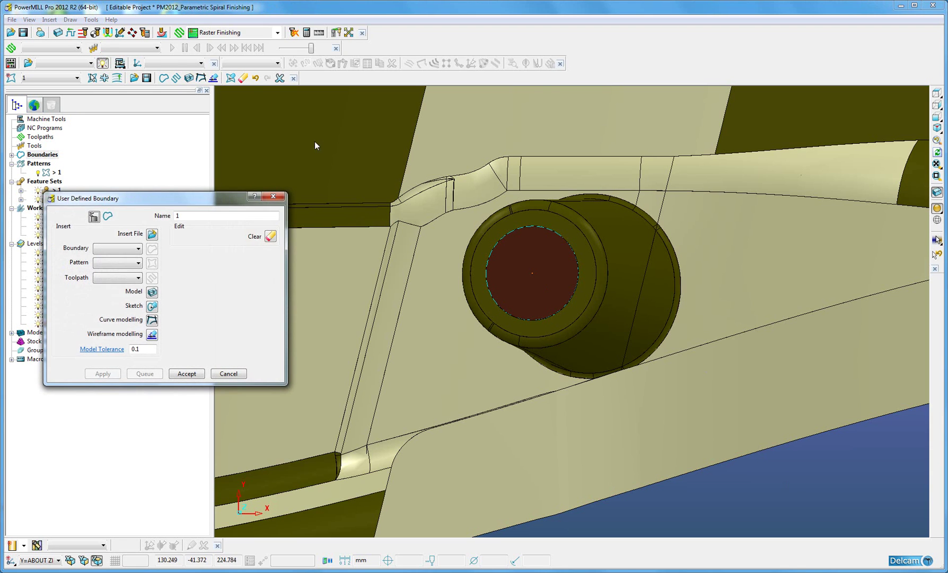
pyautogui.click(152, 310)
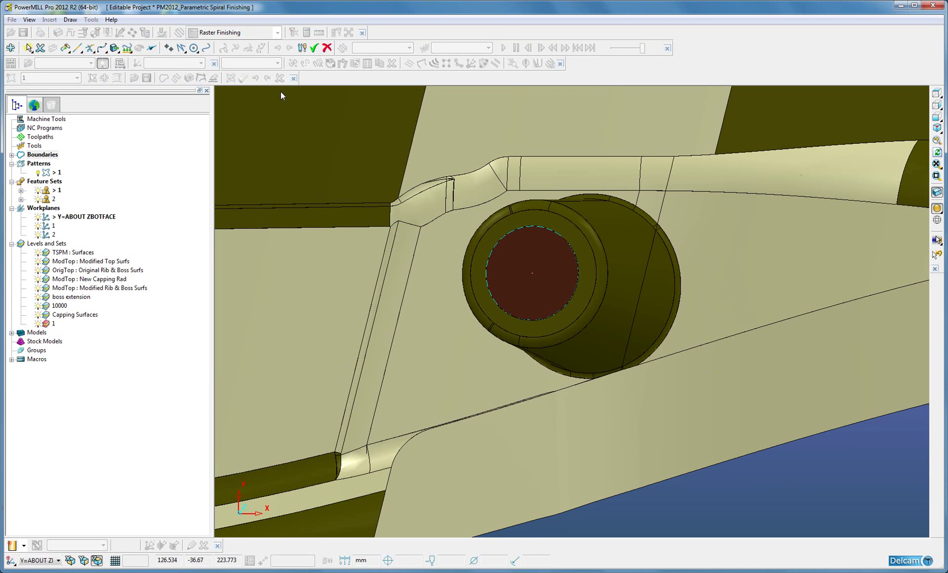
pyautogui.click(206, 48)
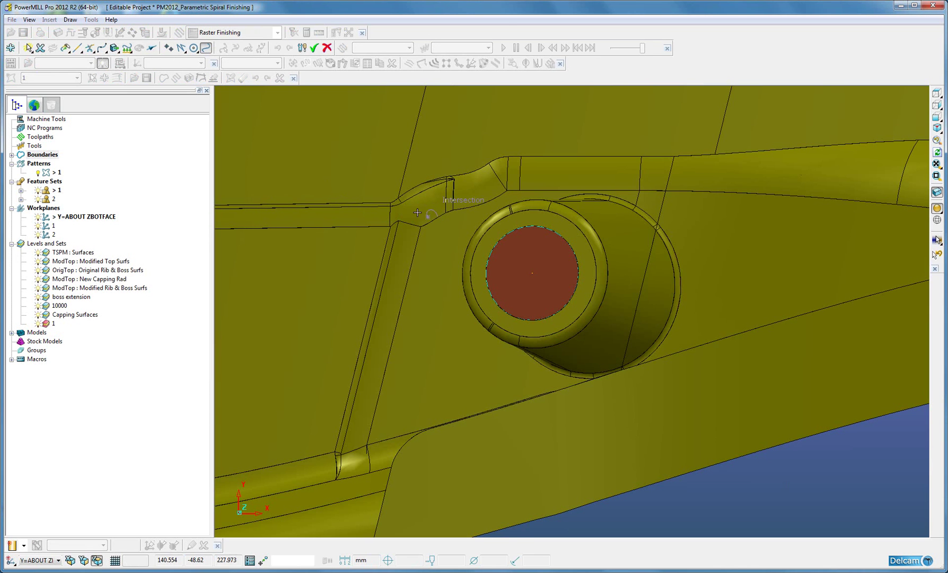
pyautogui.click(373, 306)
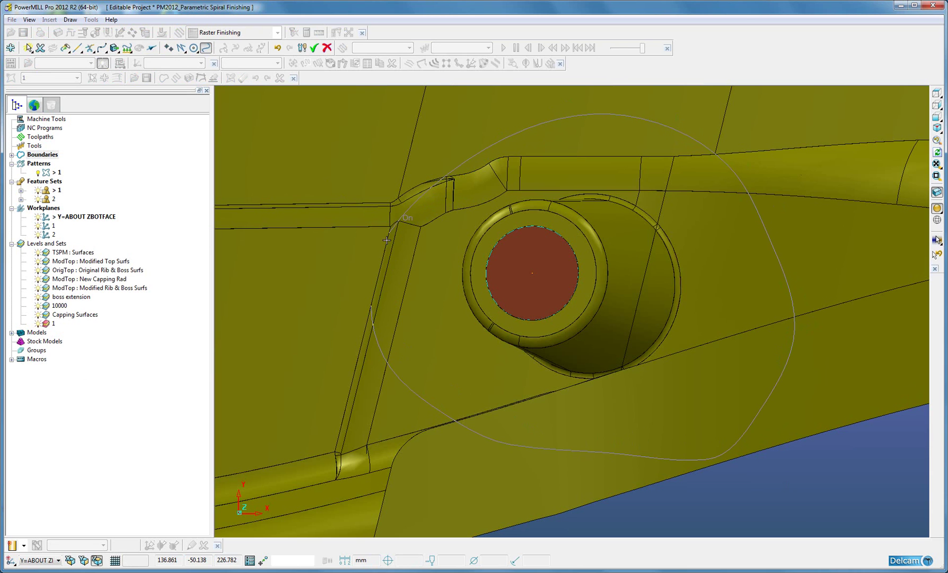
pyautogui.click(371, 304)
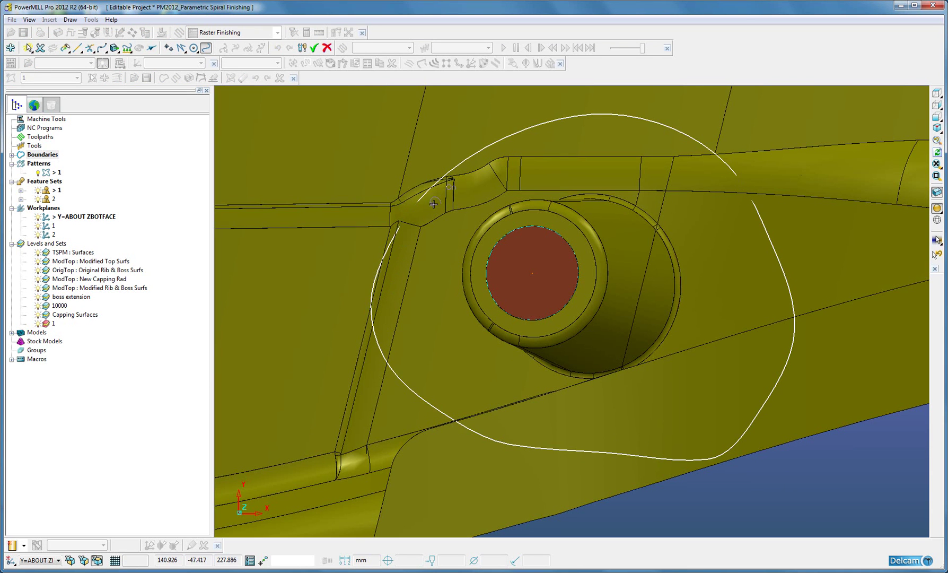
# Zoom in to check the curve, then finish sketching and accept boundary 1.
pyautogui.click(937, 127)
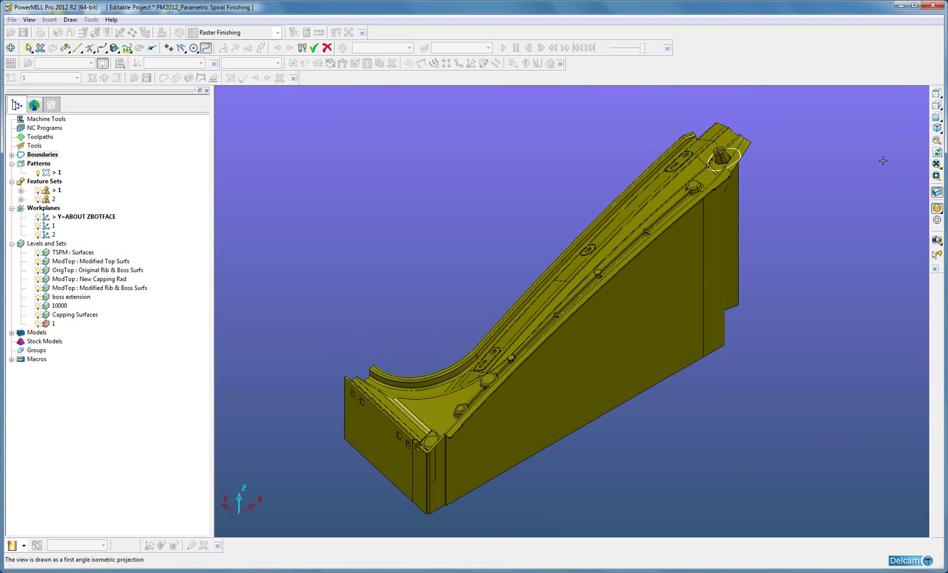
pyautogui.click(937, 176)
pyautogui.moveTo(675, 142); pyautogui.dragTo(763, 190)
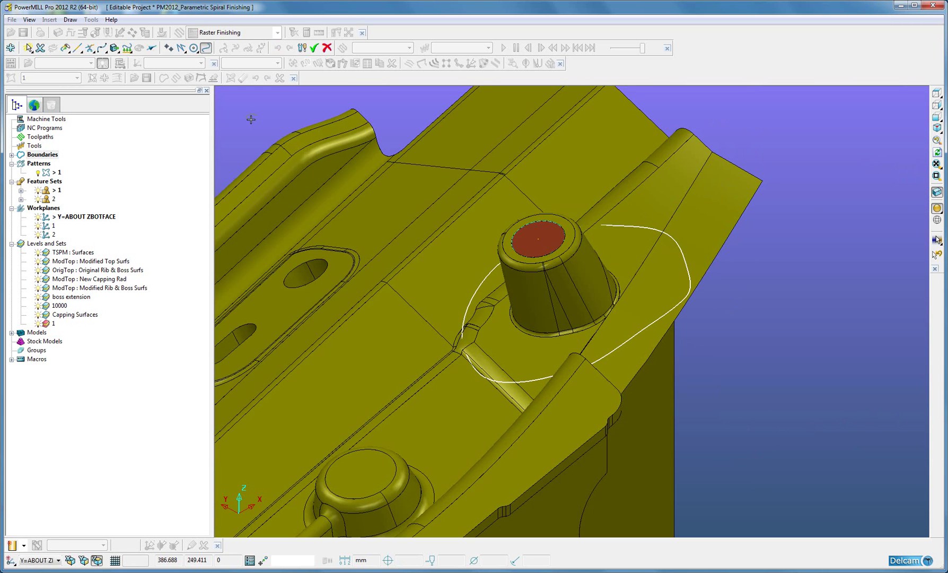
pyautogui.click(314, 48)
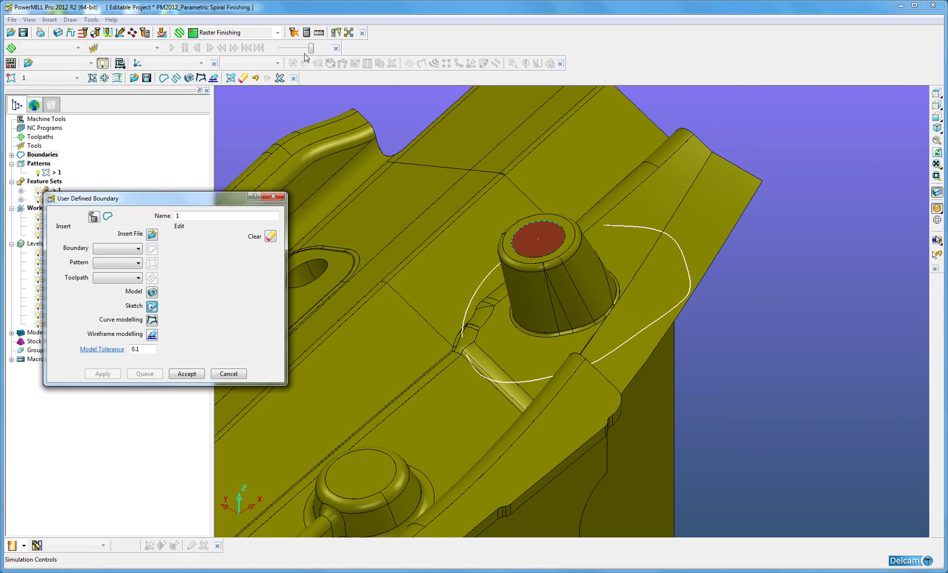
pyautogui.click(187, 374)
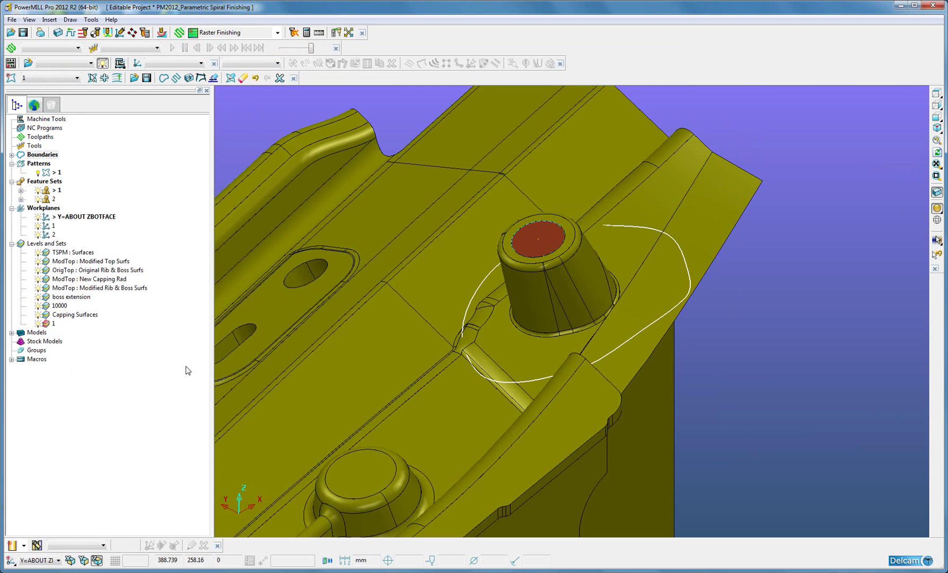
# Define the block by Boundary with Z Min 220 and Z Max 250, and accept it.
pyautogui.click(59, 32)
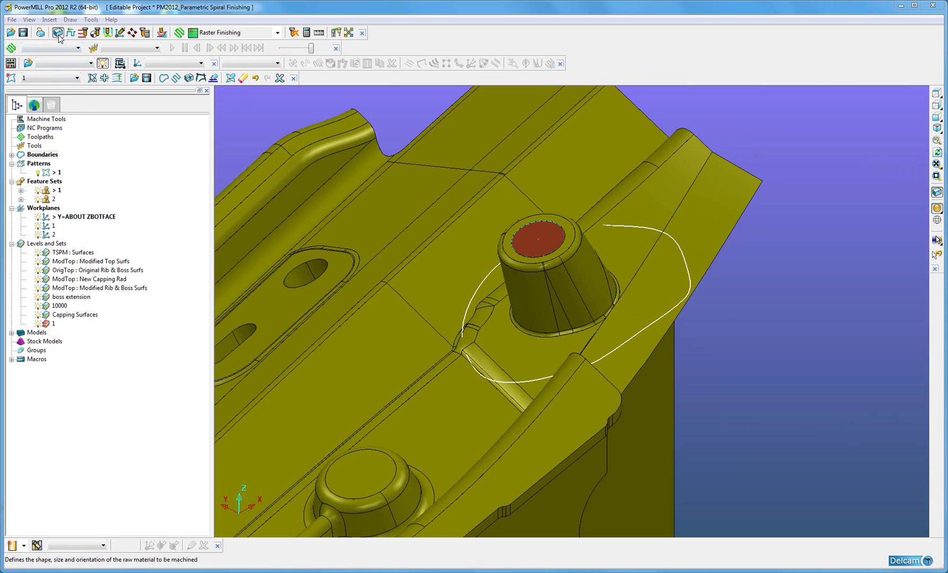
pyautogui.click(184, 135)
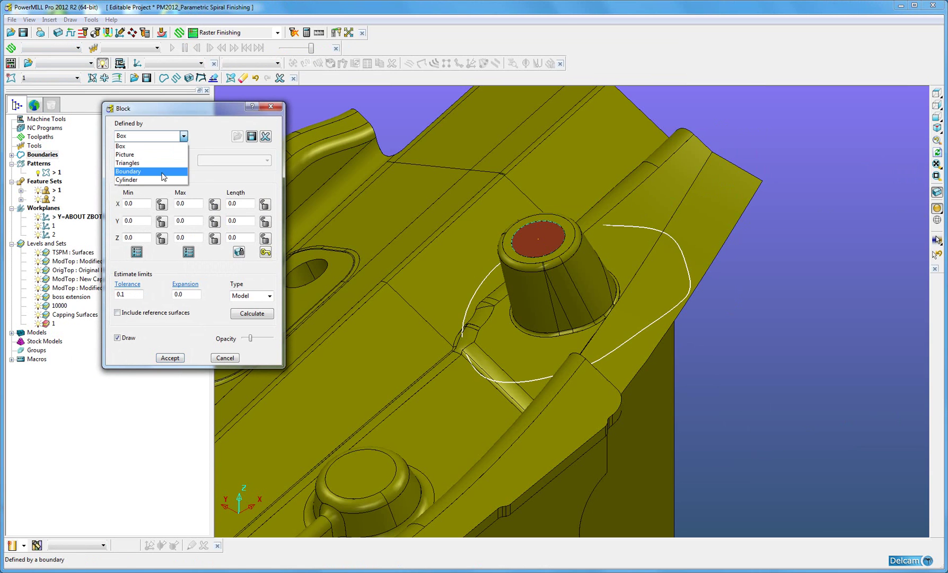
pyautogui.click(154, 172)
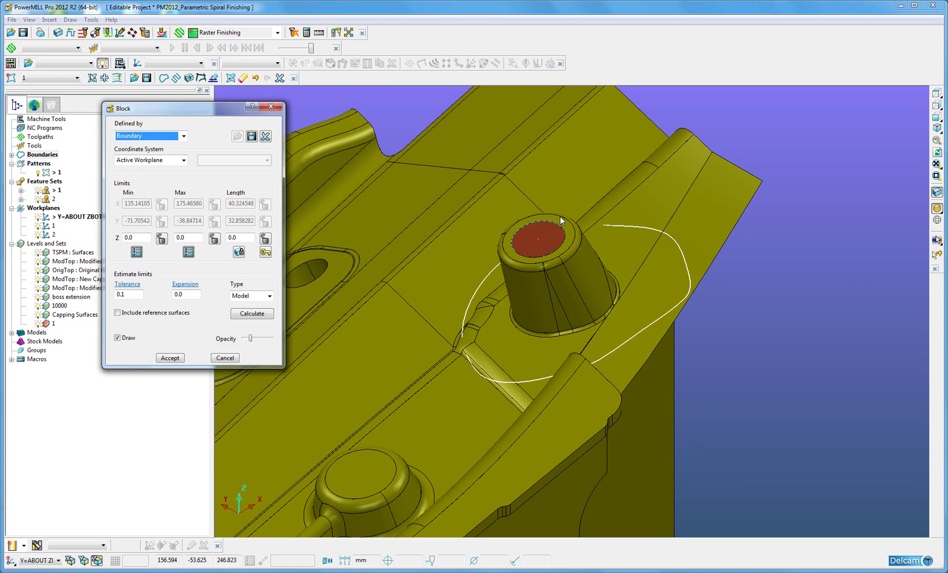
pyautogui.click(142, 241)
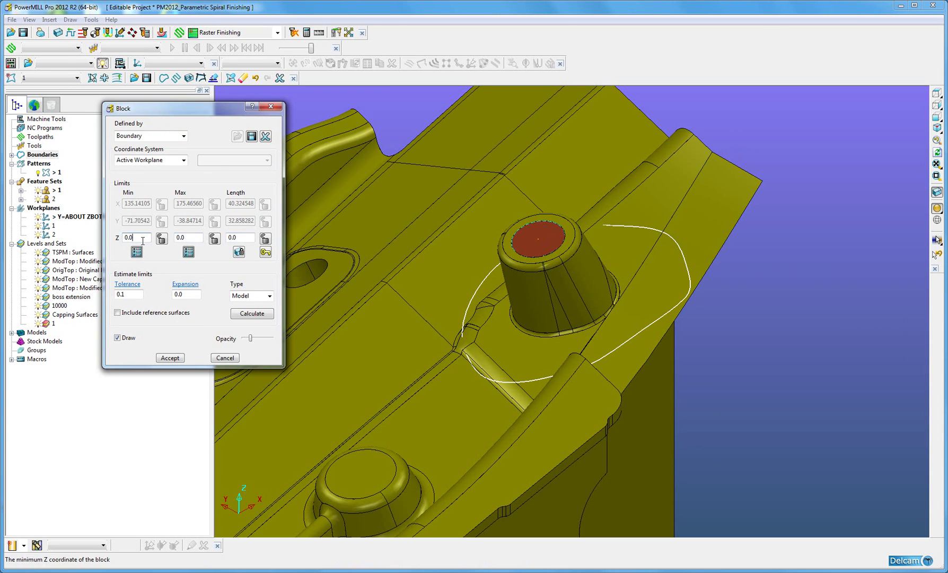
pyautogui.write('220')
pyautogui.press('Tab')
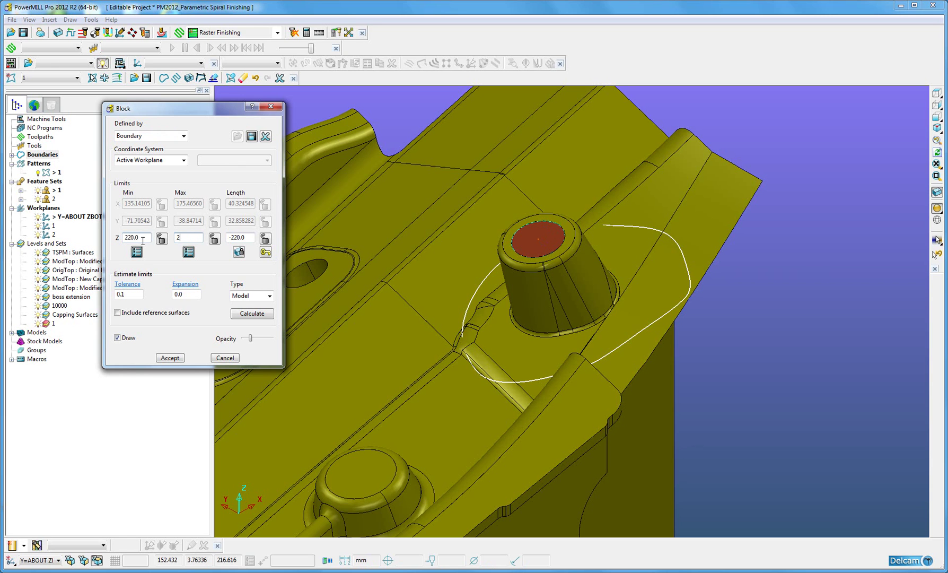
pyautogui.press('Tab')
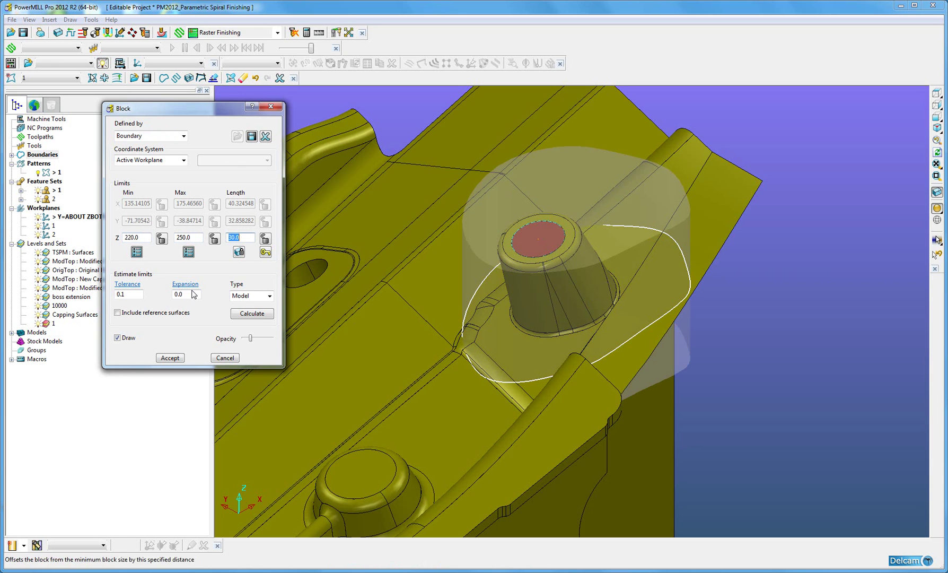
pyautogui.click(169, 357)
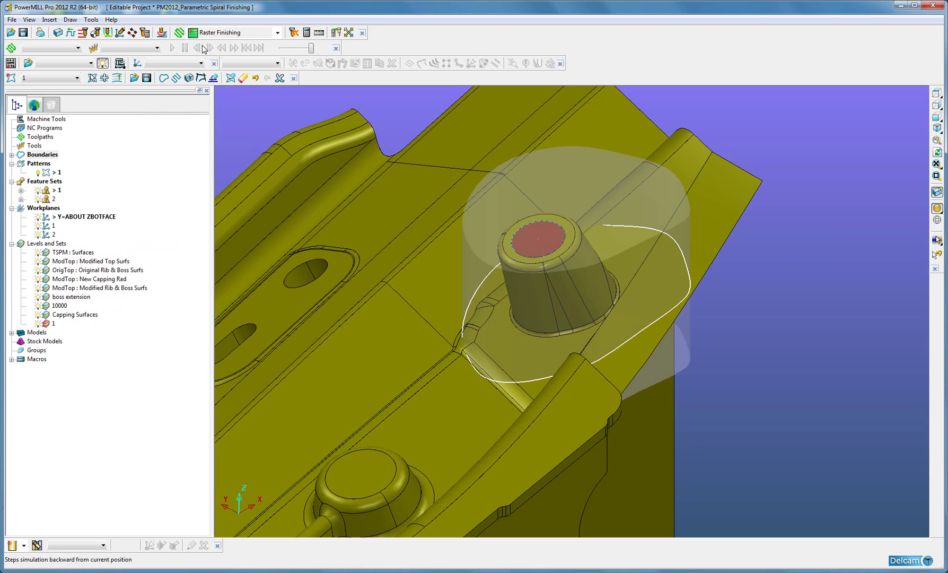
# Choose Parametric Spiral Finishing from the Finishing strategies to open the BN5-PS settings.
pyautogui.click(179, 32)
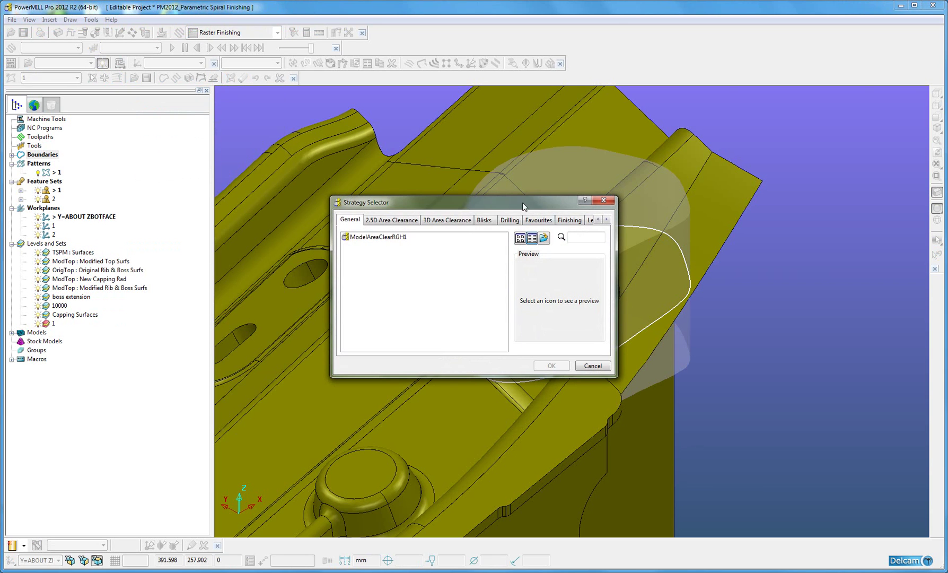
pyautogui.click(570, 220)
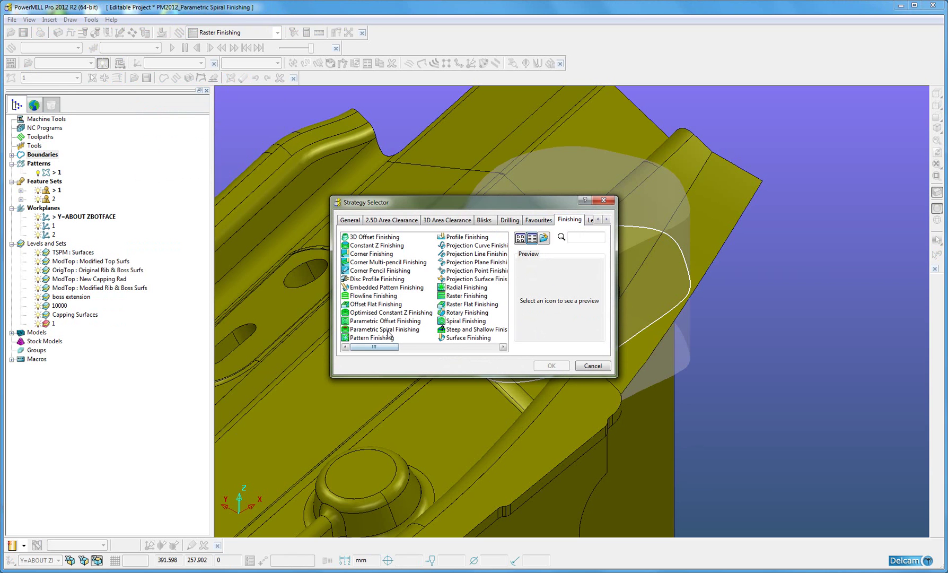
pyautogui.click(388, 330)
pyautogui.click(550, 367)
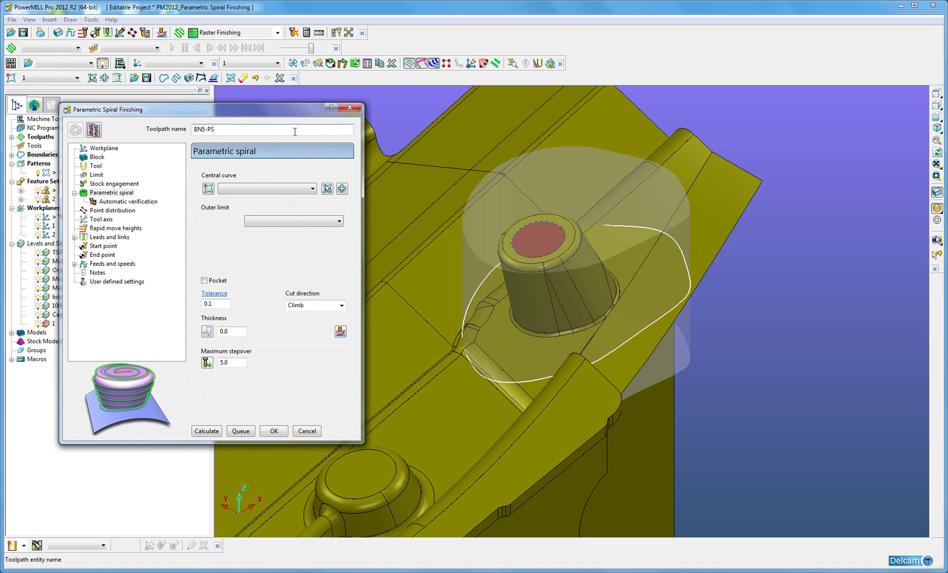
# Set central curve pattern 1, outer limit level 1, undercut 15°, tolerance 0.02, stepover 0.25.
pyautogui.click(312, 189)
pyautogui.click(245, 210)
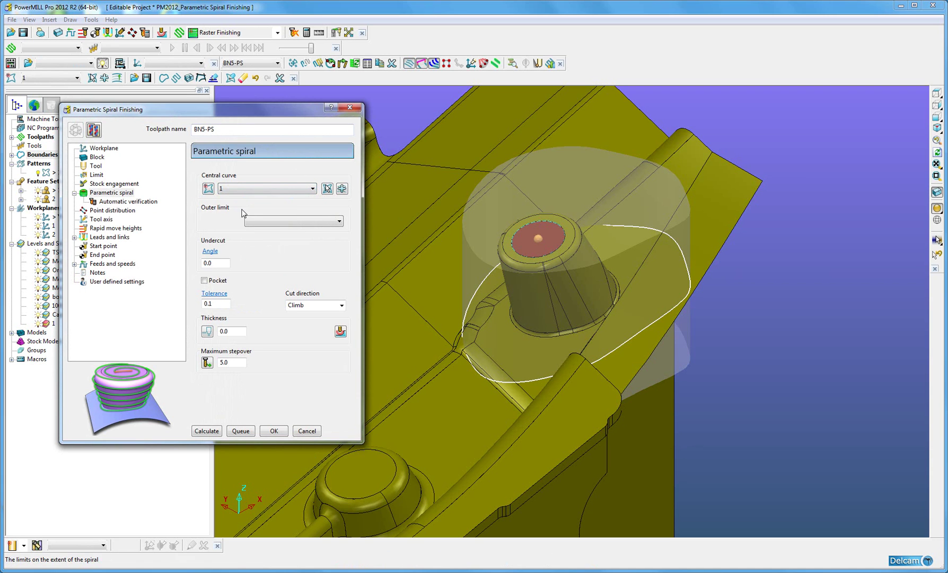
pyautogui.click(340, 221)
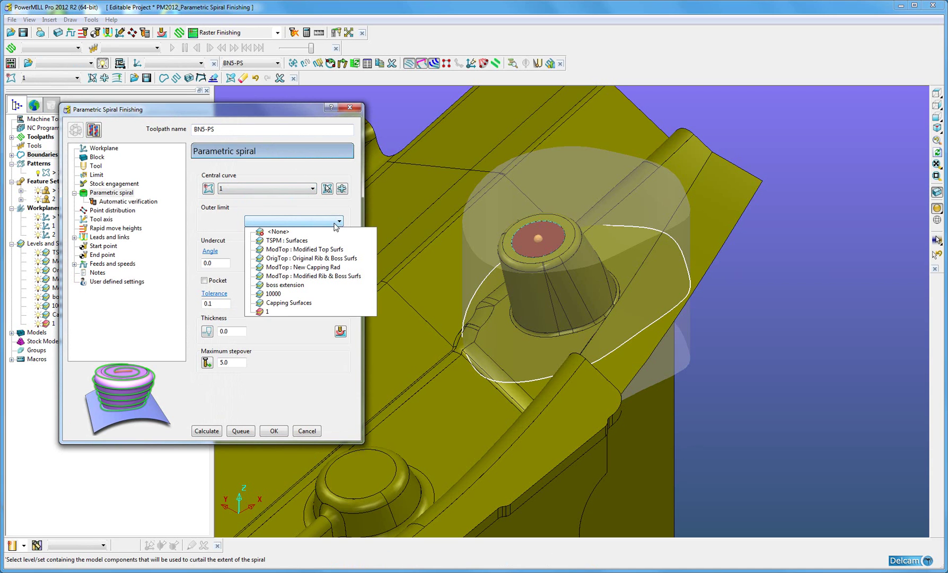
pyautogui.click(268, 314)
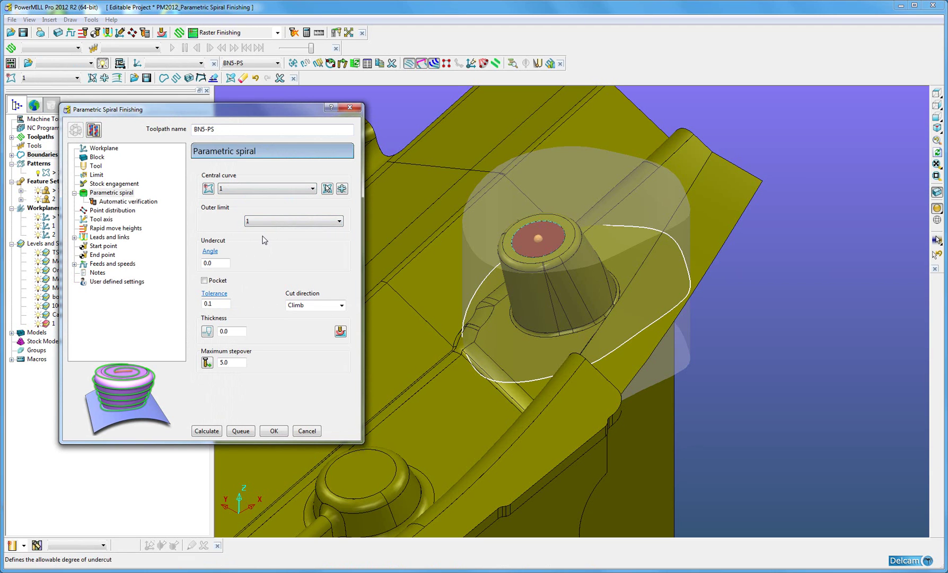
pyautogui.click(223, 263)
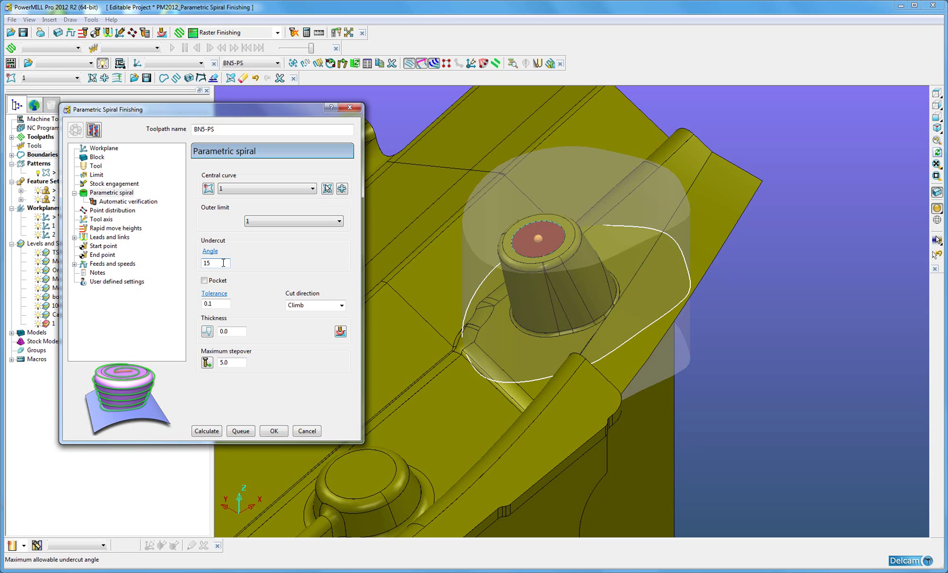
pyautogui.click(222, 303)
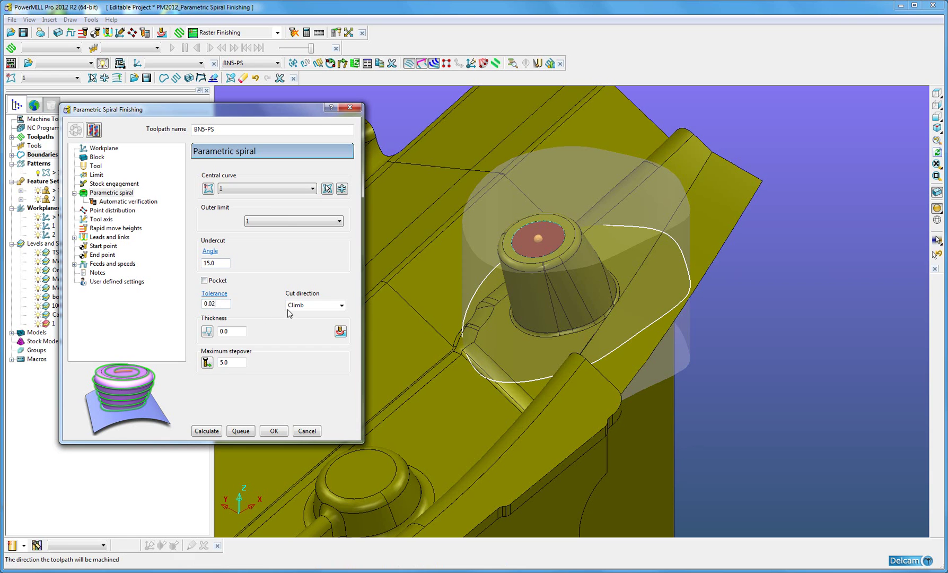
pyautogui.click(240, 361)
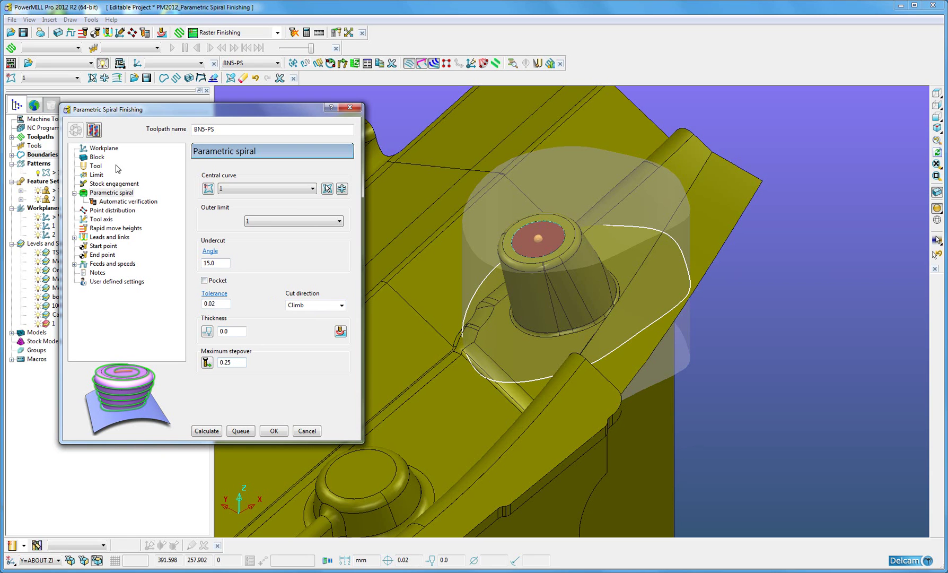
# Create the 5 mm ball-nosed tool BN5 from the tool database for this toolpath.
pyautogui.click(96, 166)
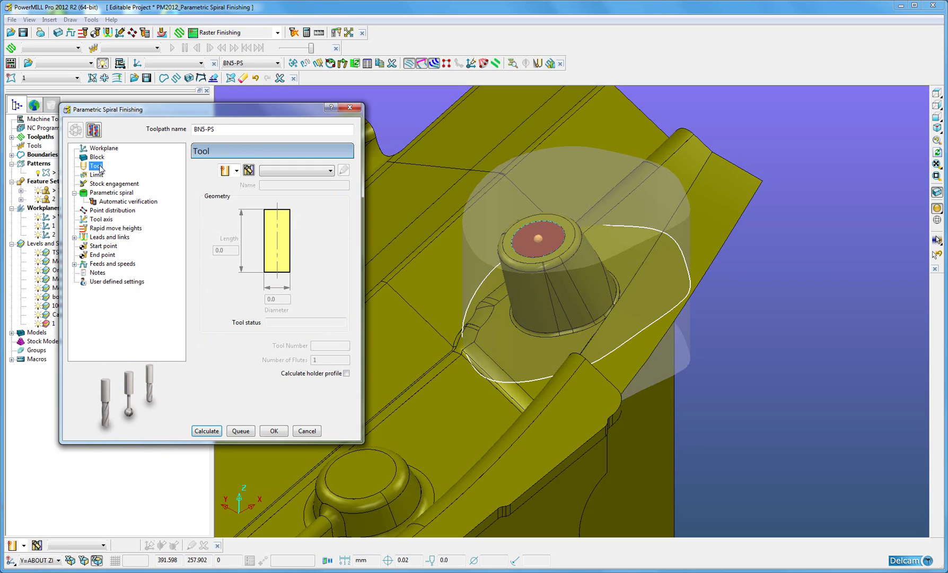
pyautogui.click(249, 169)
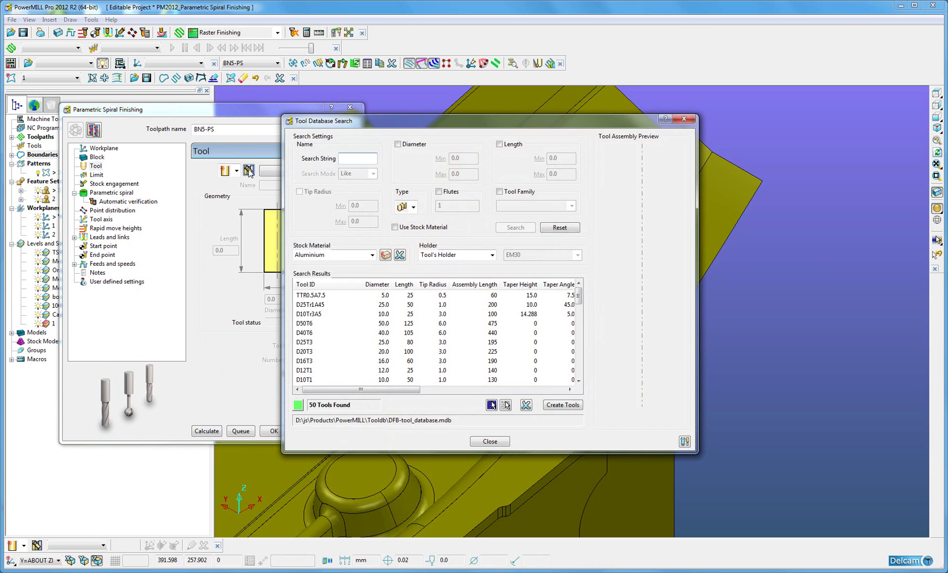
pyautogui.moveTo(578, 295); pyautogui.dragTo(571, 361)
pyautogui.click(318, 351)
pyautogui.click(562, 405)
pyautogui.click(491, 441)
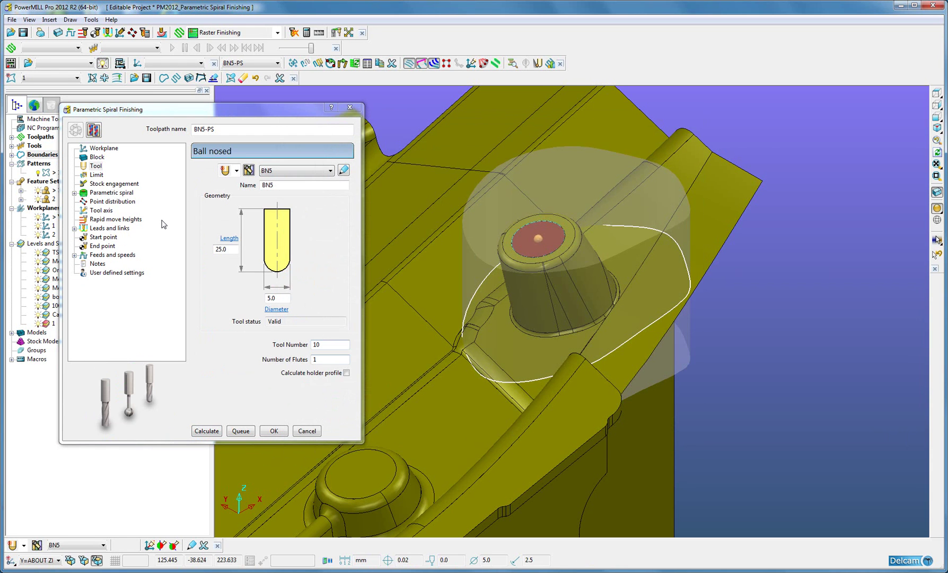
pyautogui.click(104, 211)
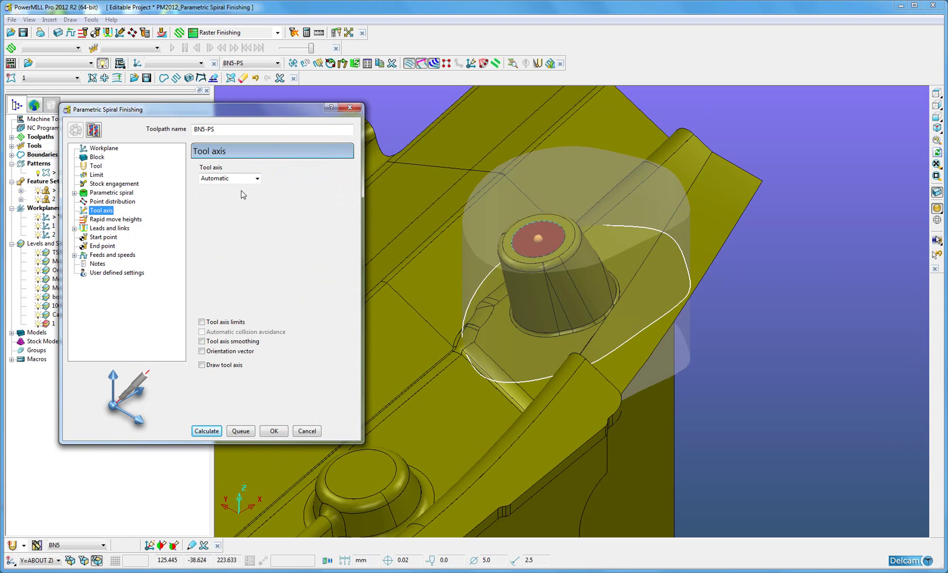
# Use surface normal arc leads in and out with 45° angle and radius 3.
pyautogui.click(112, 229)
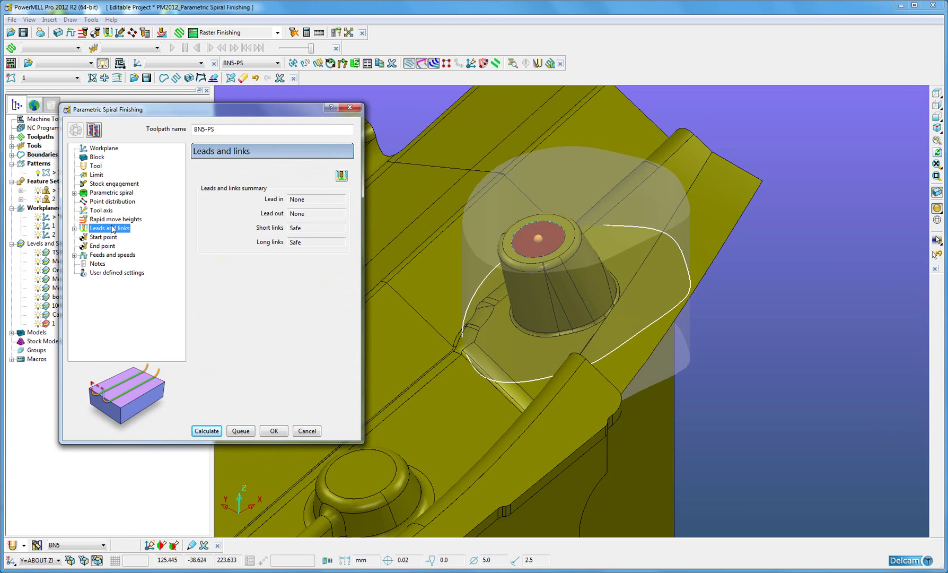
pyautogui.click(341, 176)
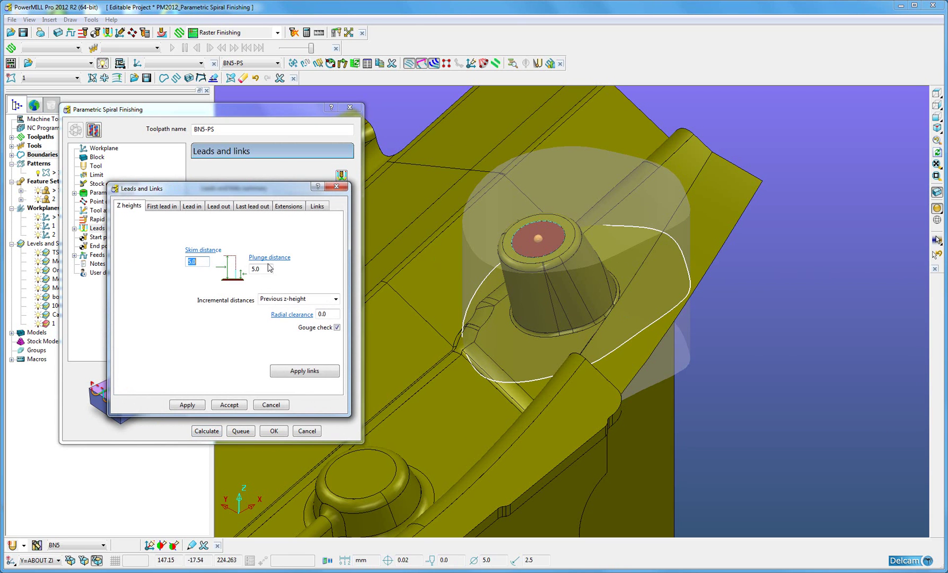
pyautogui.click(192, 206)
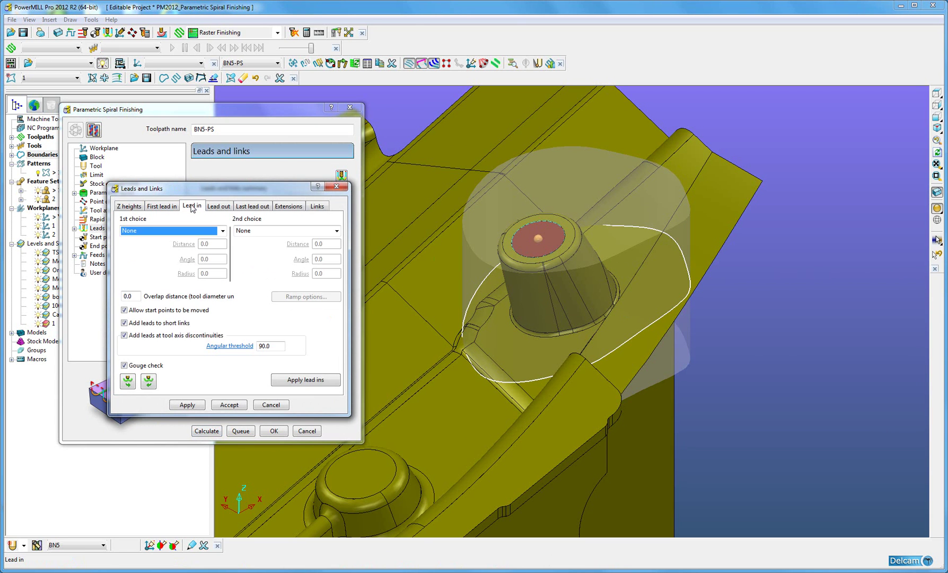
pyautogui.click(222, 231)
pyautogui.click(209, 249)
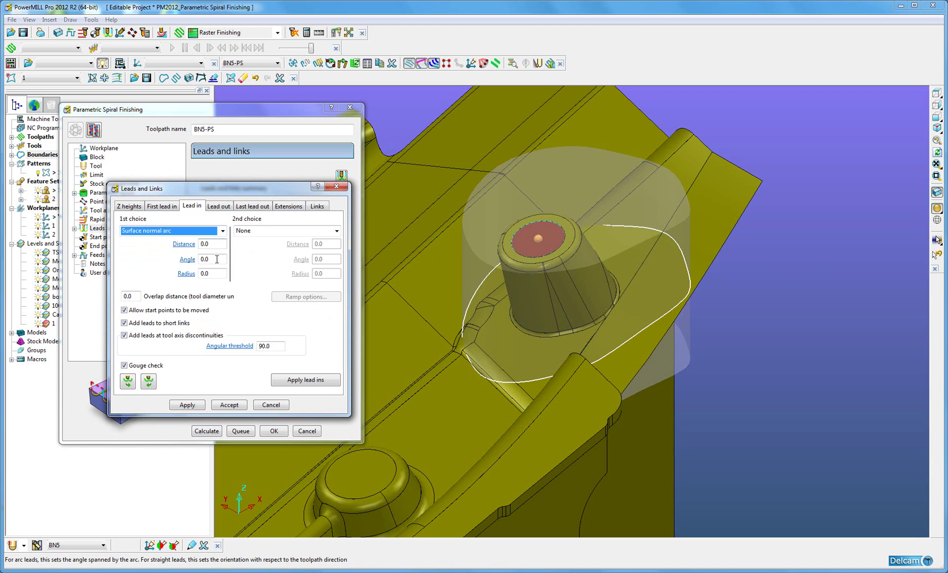
pyautogui.click(216, 259)
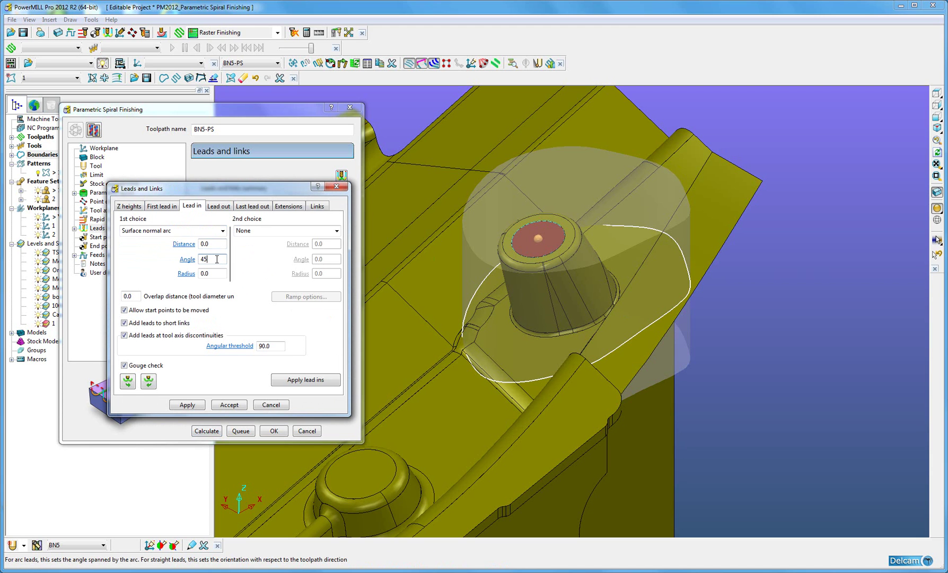
pyautogui.press('Tab')
pyautogui.write('3')
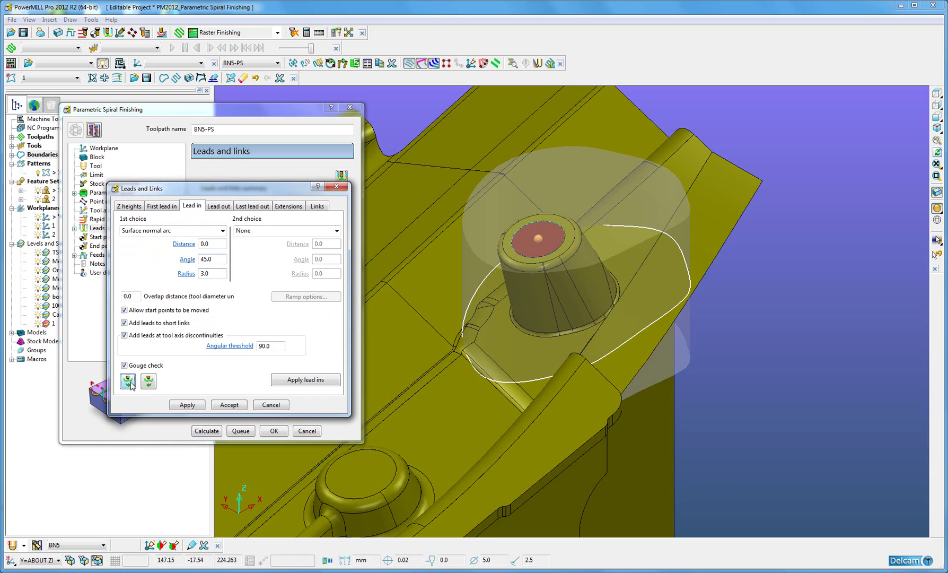
pyautogui.click(228, 406)
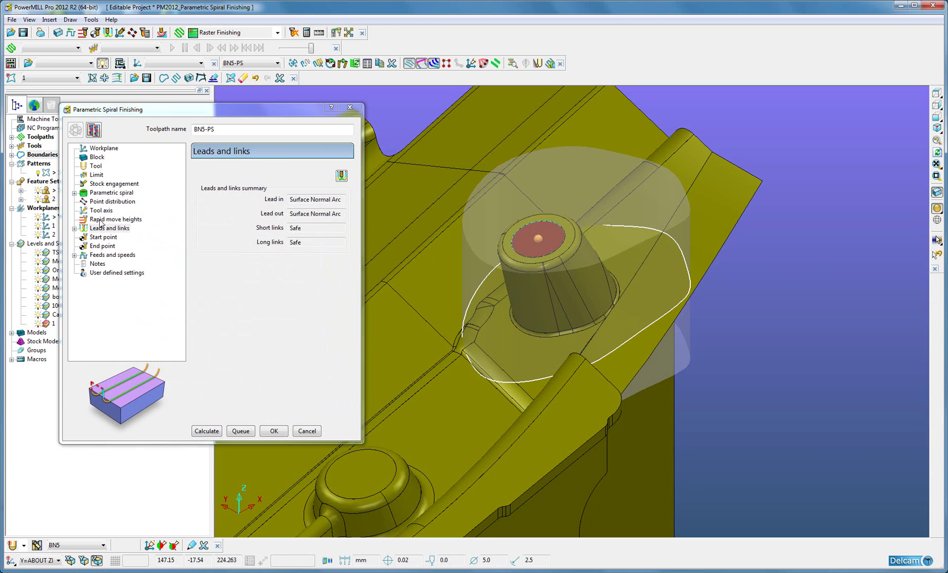
pyautogui.click(100, 221)
# Calculate safe rapid heights from the model, then return to the Parametric spiral settings.
pyautogui.click(332, 347)
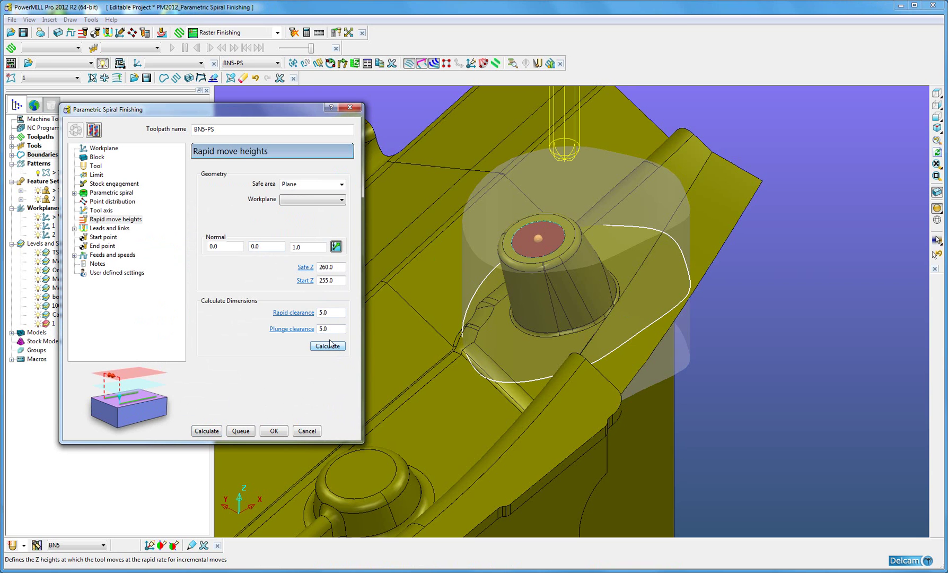
pyautogui.moveTo(572, 309); pyautogui.dragTo(588, 324, button='middle')
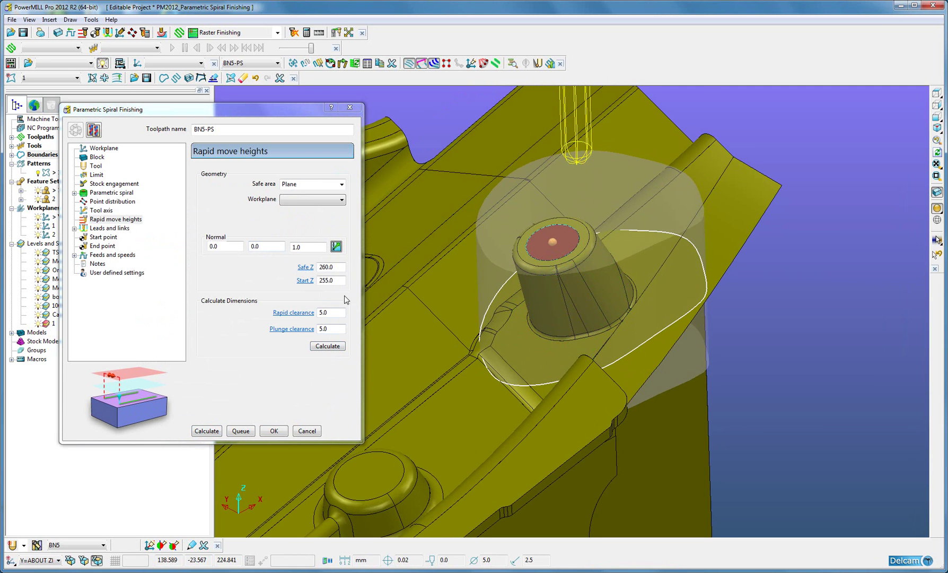
pyautogui.click(121, 193)
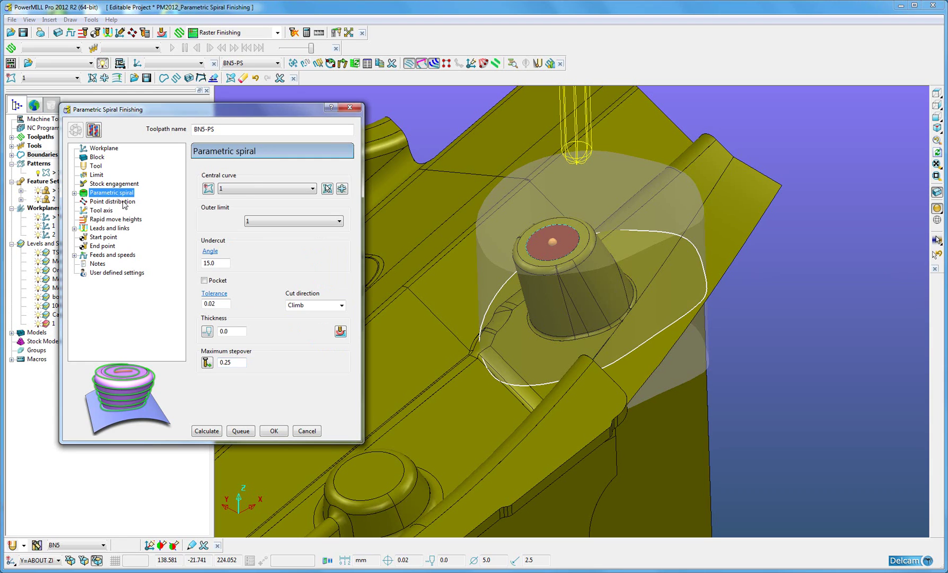
# Calculate the BN5-PS spiral toolpath, then review its Tool axis page.
pyautogui.click(210, 432)
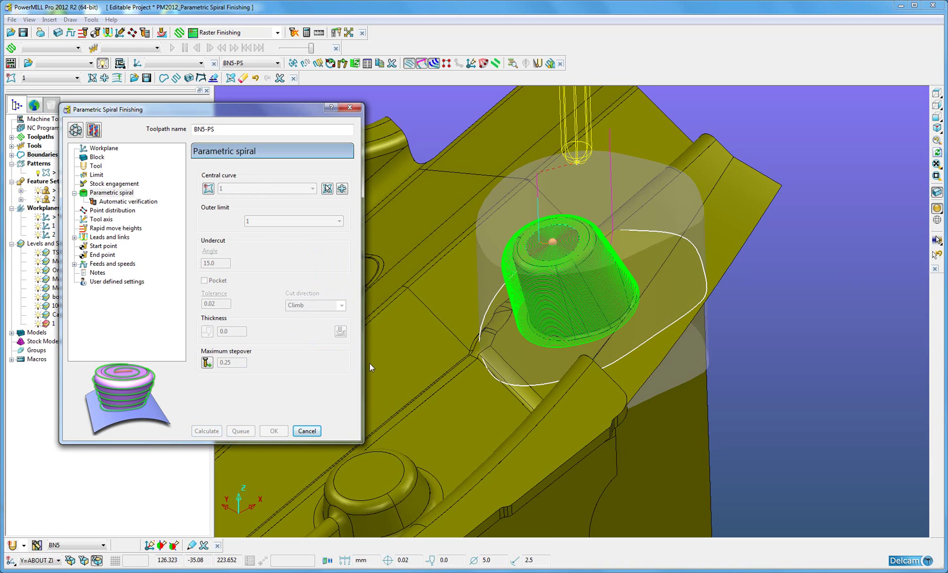
pyautogui.click(108, 222)
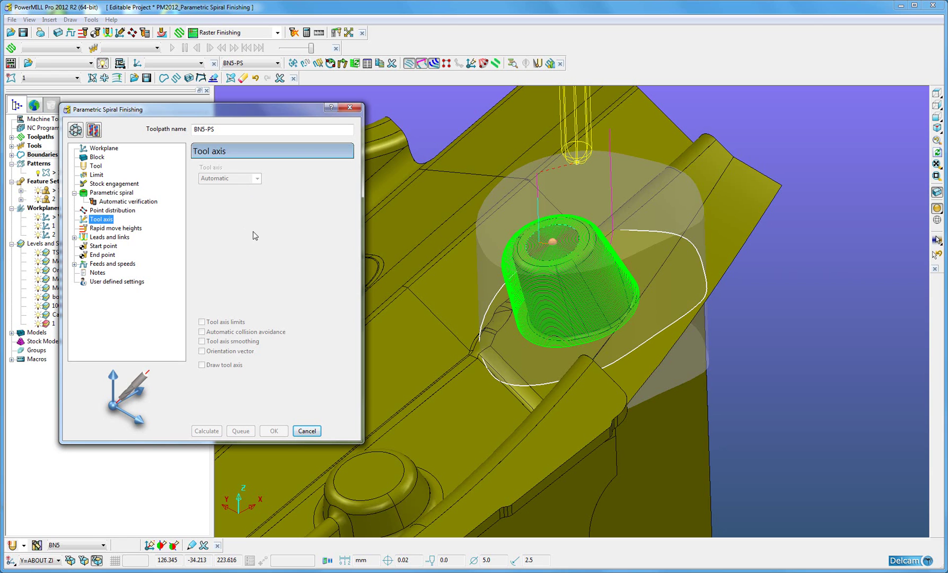
# Close the form and zoom in on the boss's spiral toolpath from the top, then from the front.
pyautogui.click(307, 431)
pyautogui.click(936, 103)
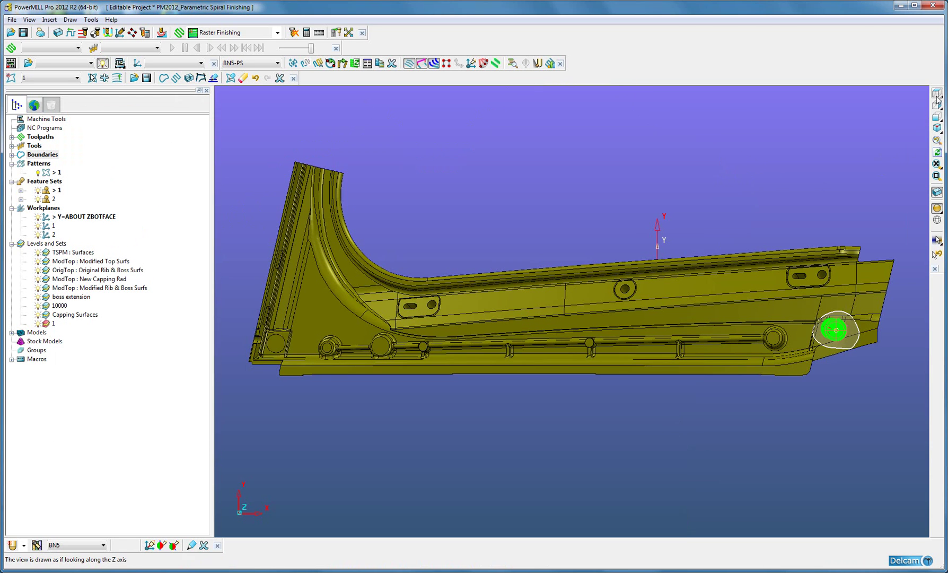
pyautogui.moveTo(813, 314); pyautogui.dragTo(864, 357)
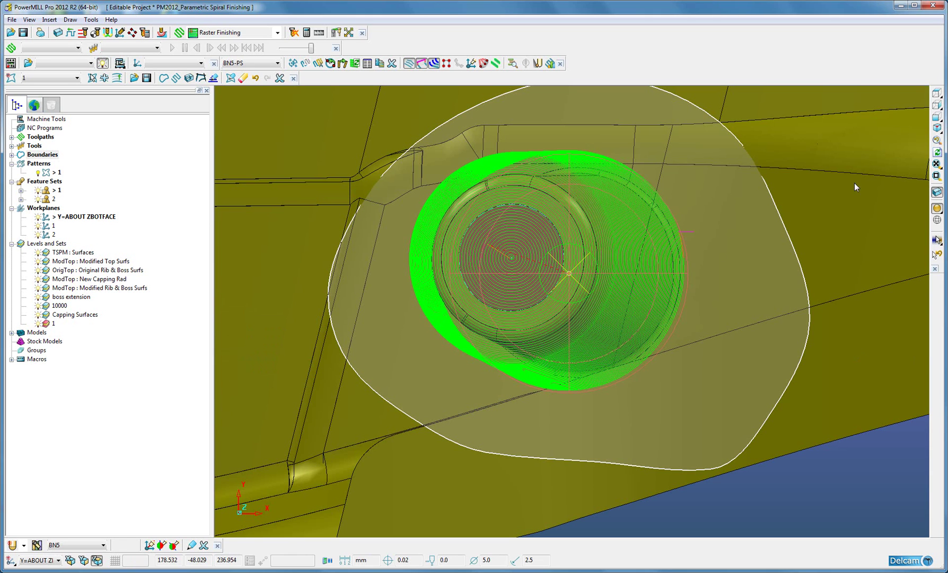
pyautogui.click(936, 128)
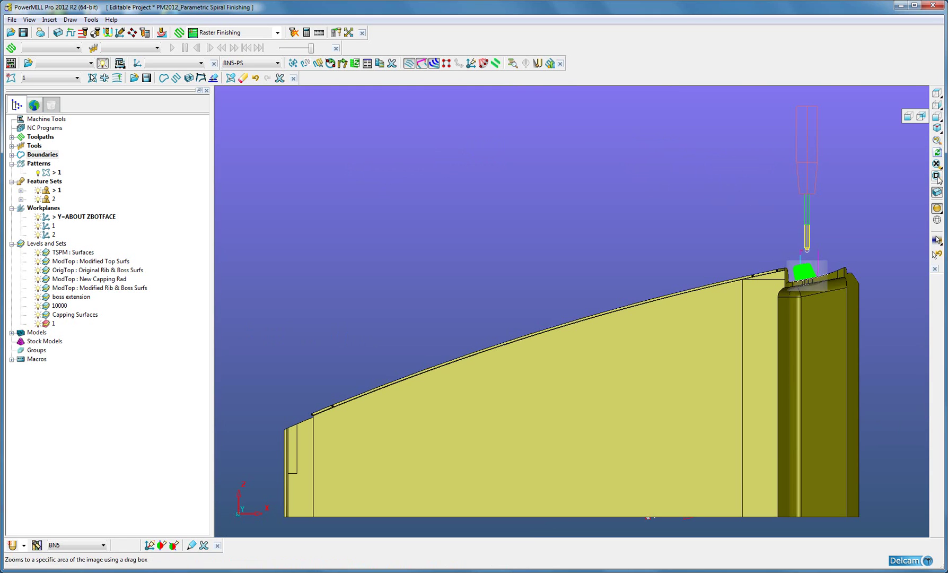
pyautogui.moveTo(822, 242); pyautogui.dragTo(789, 287)
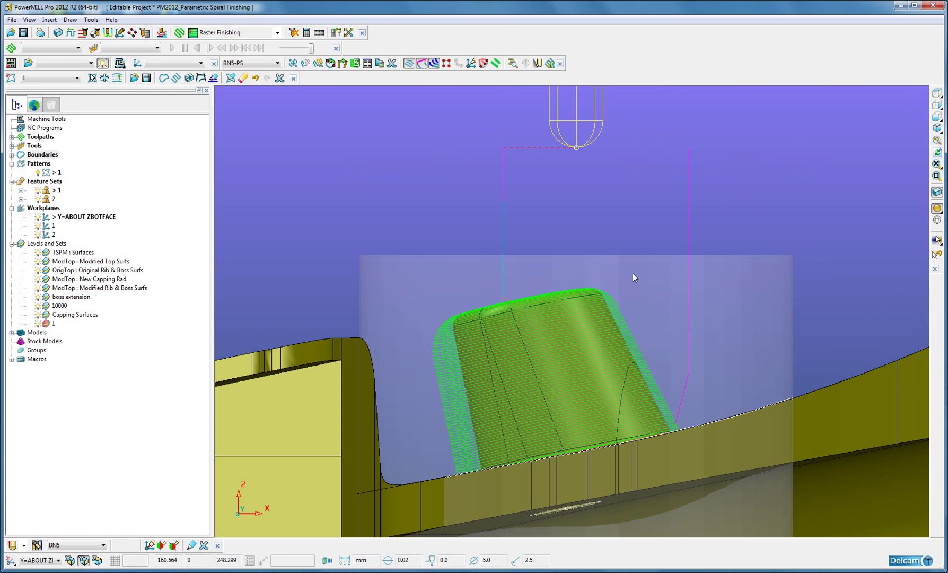
# Simulate the spiral toolpath from the nearest point, playing and then pausing it.
pyautogui.rightClick(434, 353)
pyautogui.click(510, 35)
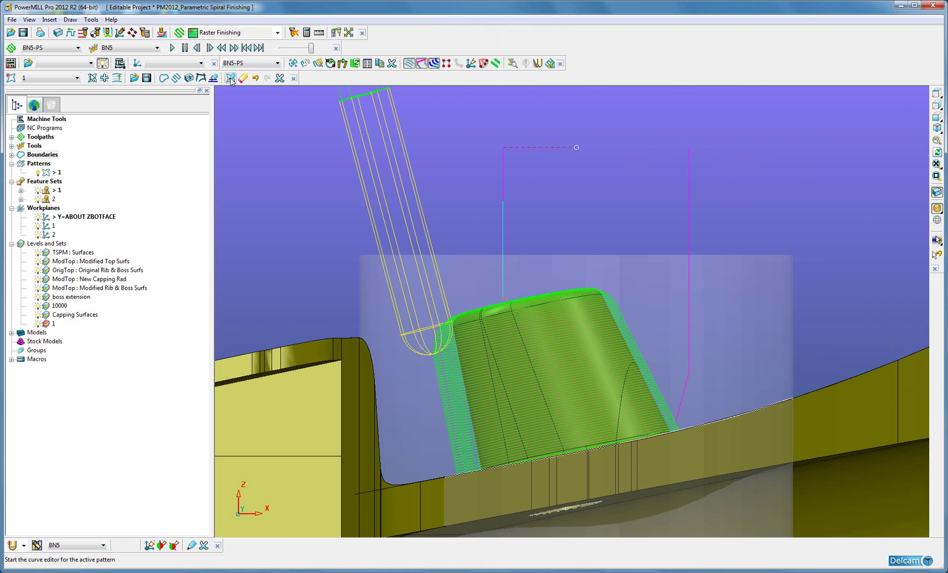
pyautogui.click(172, 48)
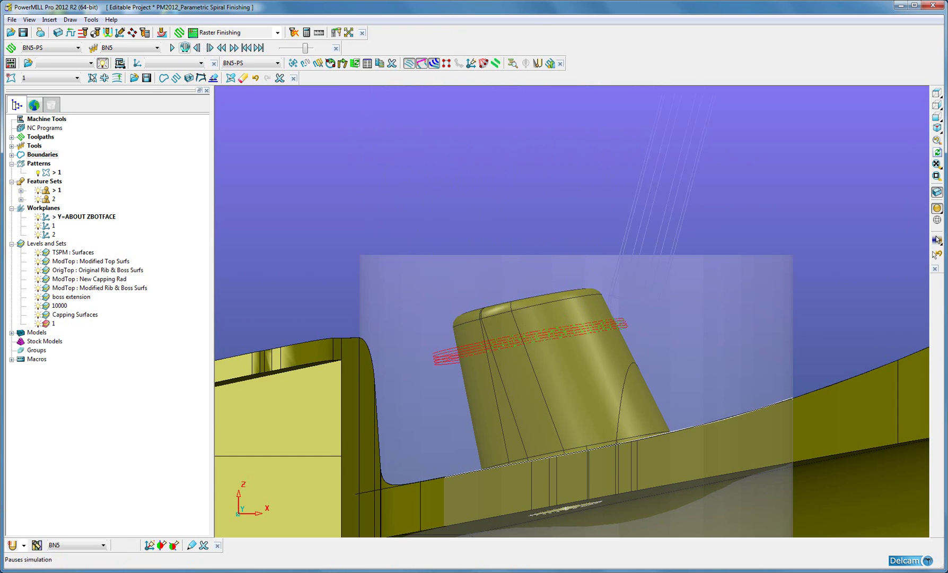
pyautogui.click(184, 48)
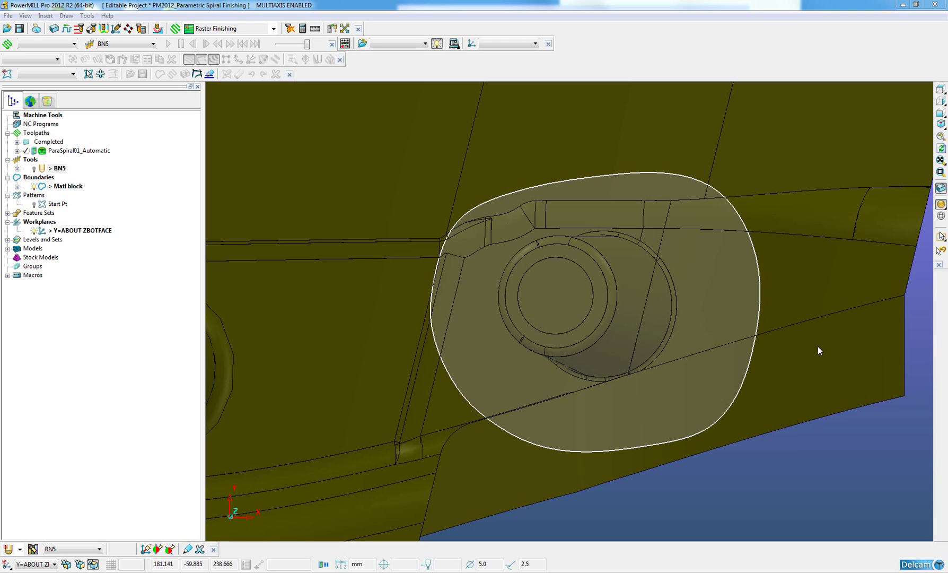
# Create a new empty pattern, pattern 1.
pyautogui.rightClick(29, 199)
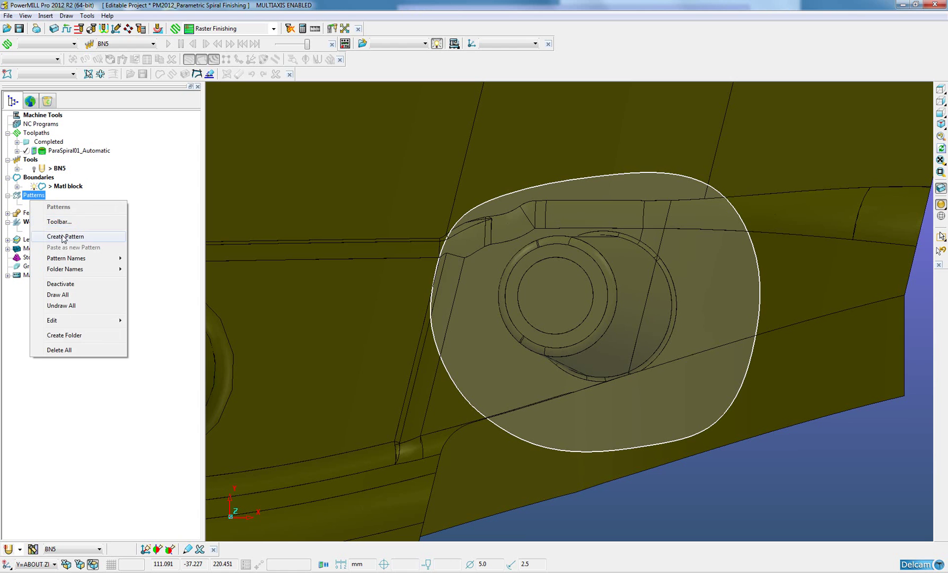
pyautogui.click(66, 232)
pyautogui.click(49, 213)
# In pattern 1's Curve Editor, draw a continuous line starting at the boss circle centre.
pyautogui.rightClick(49, 213)
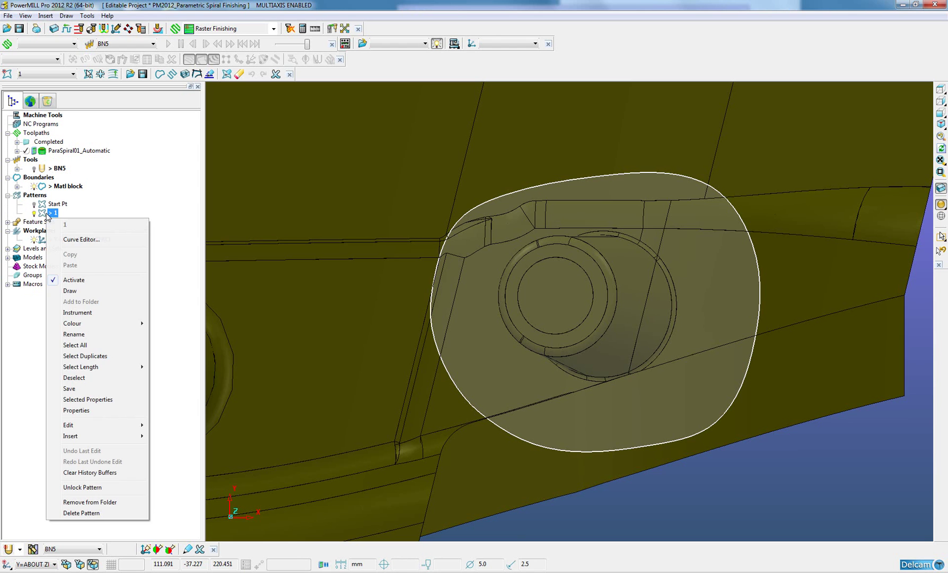
pyautogui.click(80, 239)
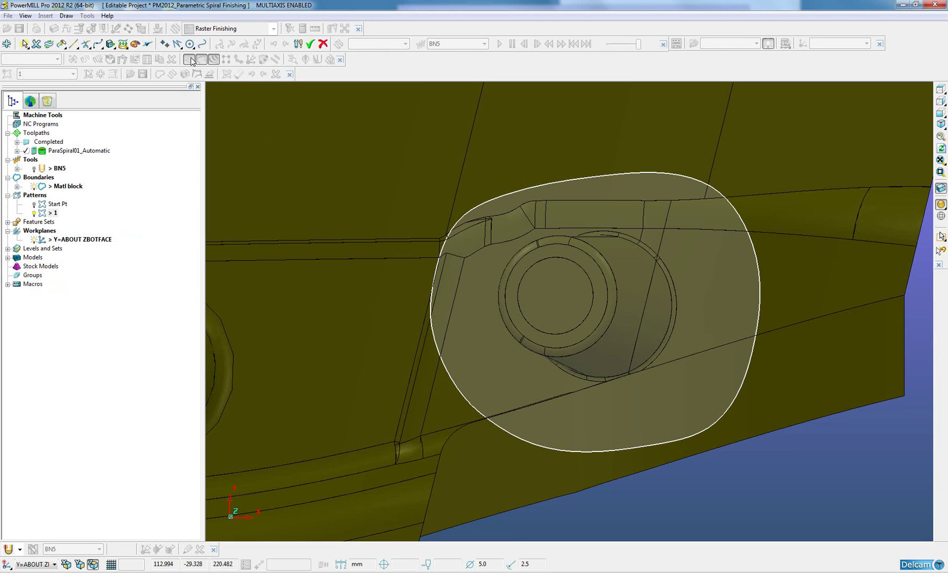
pyautogui.click(177, 43)
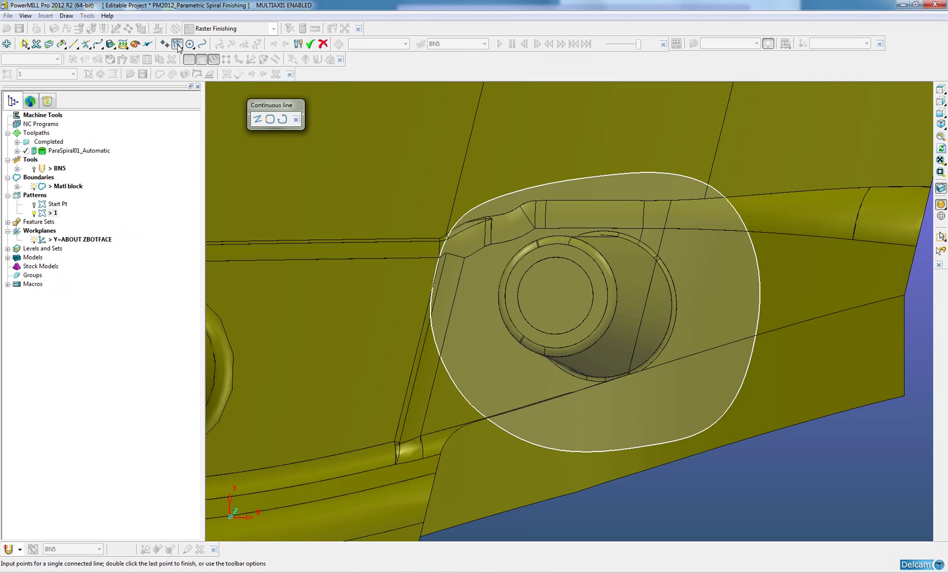
pyautogui.click(555, 293)
pyautogui.click(310, 44)
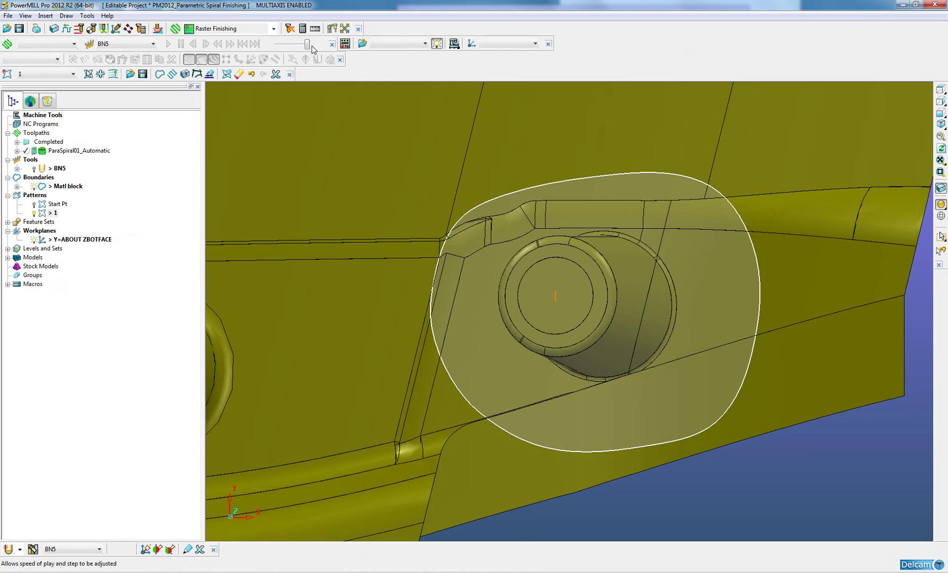
# Copy ParaSpiral01_Automatic and rename the copy ParaSpiral01_Automatic_Line.
pyautogui.click(41, 152)
pyautogui.moveTo(41, 153); pyautogui.dragTo(32, 134)
pyautogui.click(58, 161)
pyautogui.click(83, 160)
pyautogui.click(84, 159)
pyautogui.press('BackSpace')
pyautogui.write('Lin')
pyautogui.press('Return')
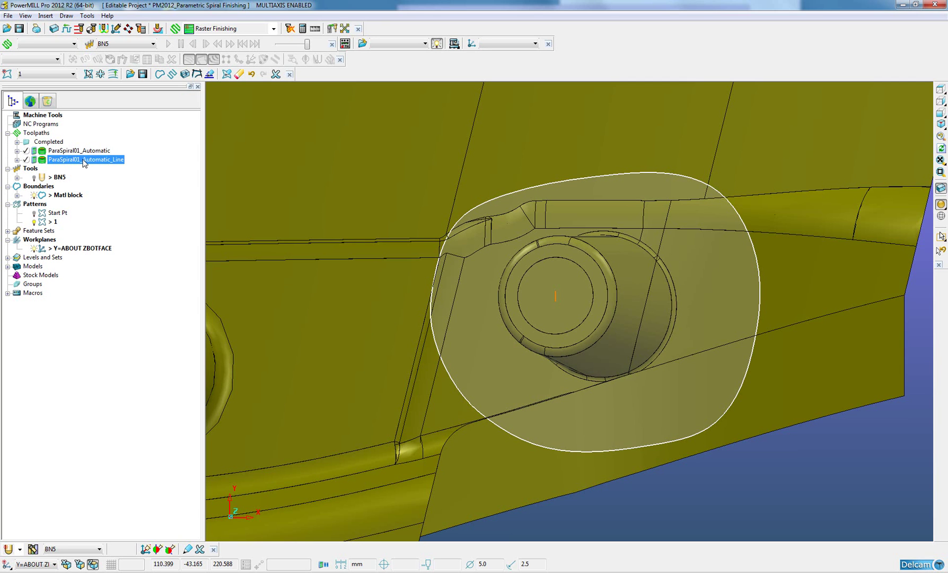
# Activate ParaSpiral01_Automatic_Line and set its Central curve to pattern 1.
pyautogui.rightClick(84, 159)
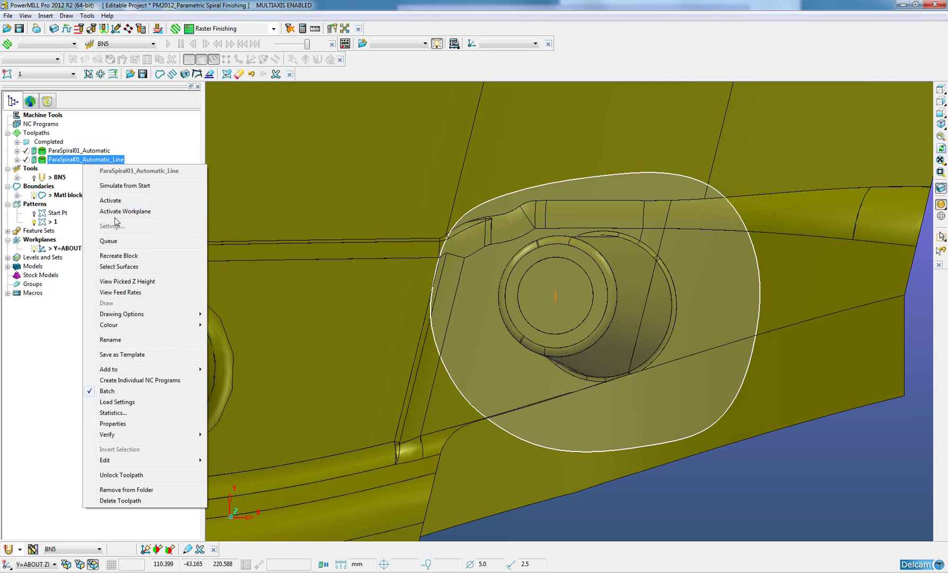
pyautogui.click(113, 200)
pyautogui.rightClick(60, 159)
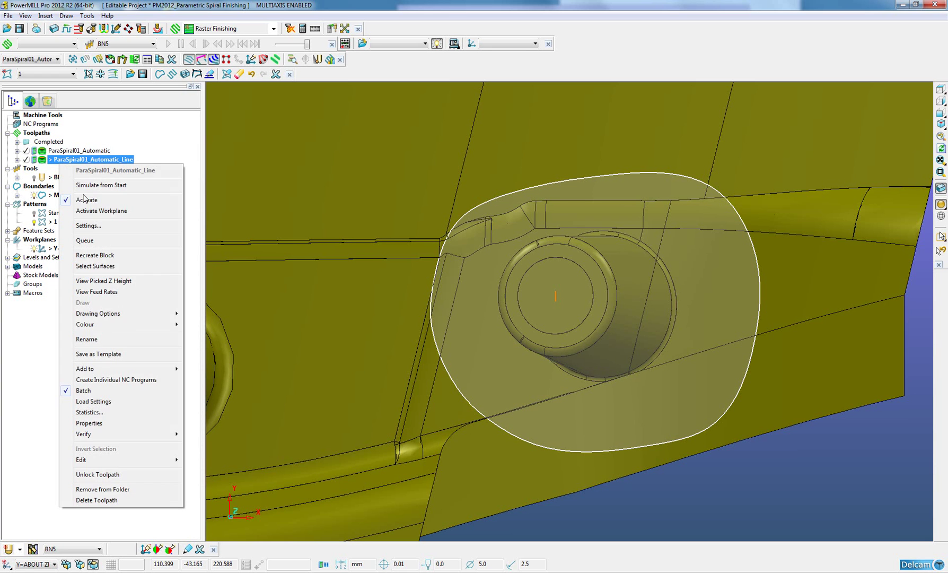
pyautogui.click(88, 226)
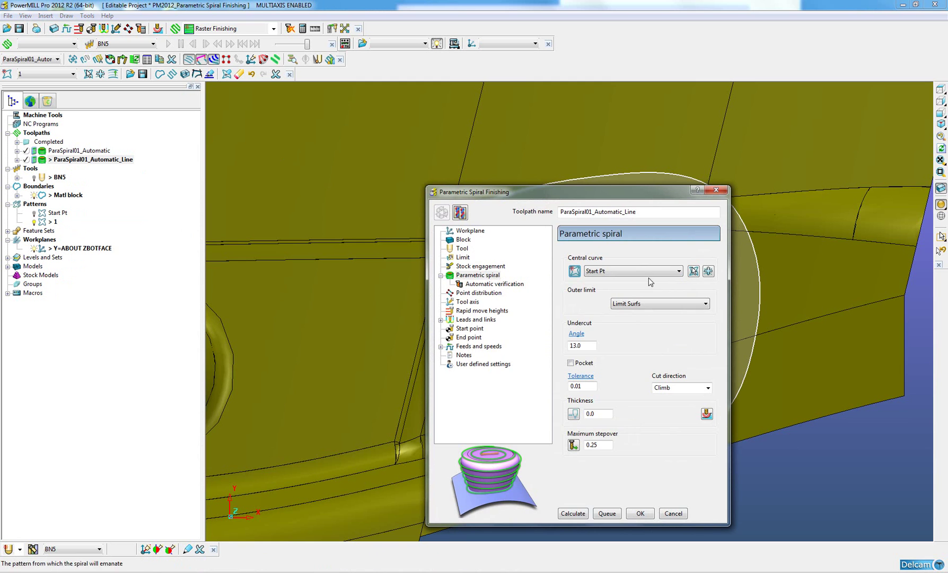
pyautogui.click(678, 271)
pyautogui.click(608, 300)
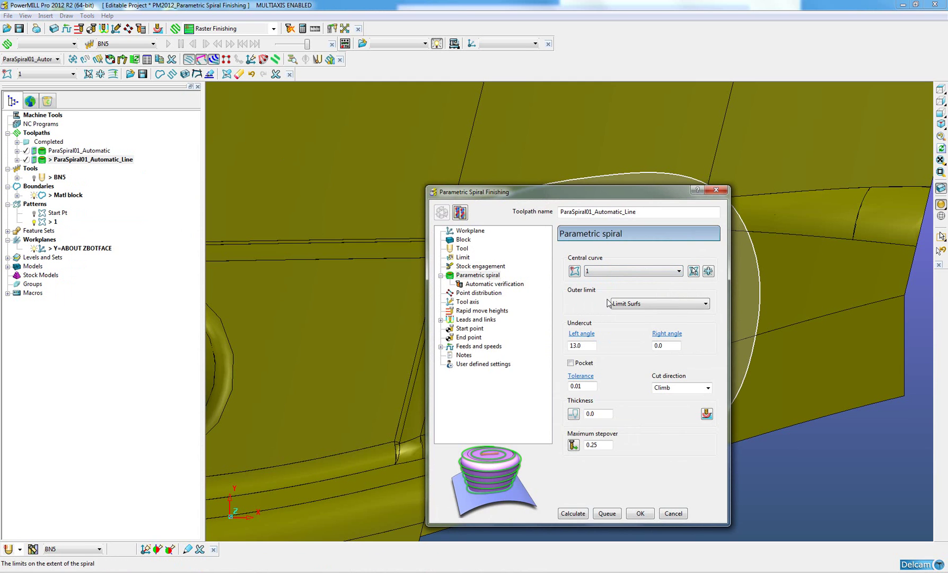
pyautogui.click(941, 113)
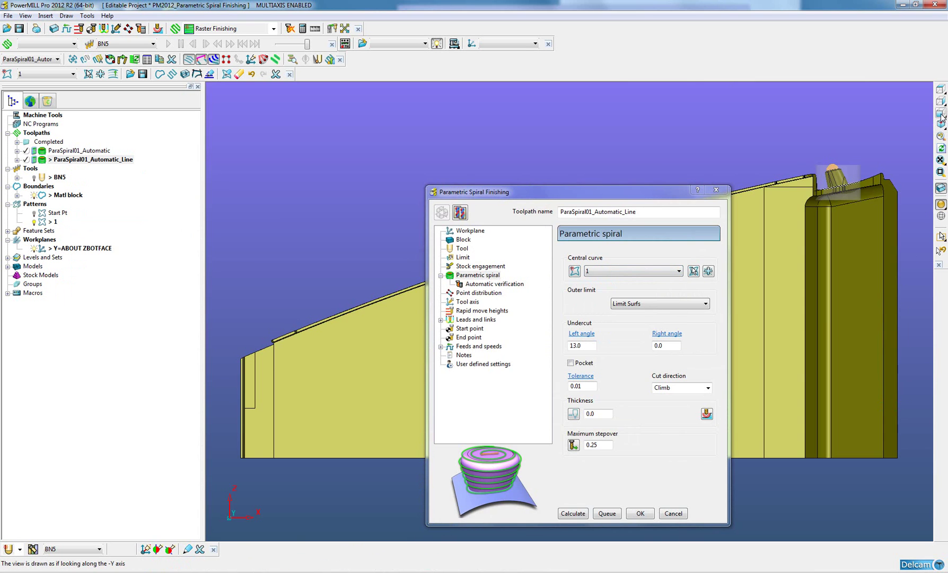
pyautogui.moveTo(658, 185); pyautogui.dragTo(579, 177)
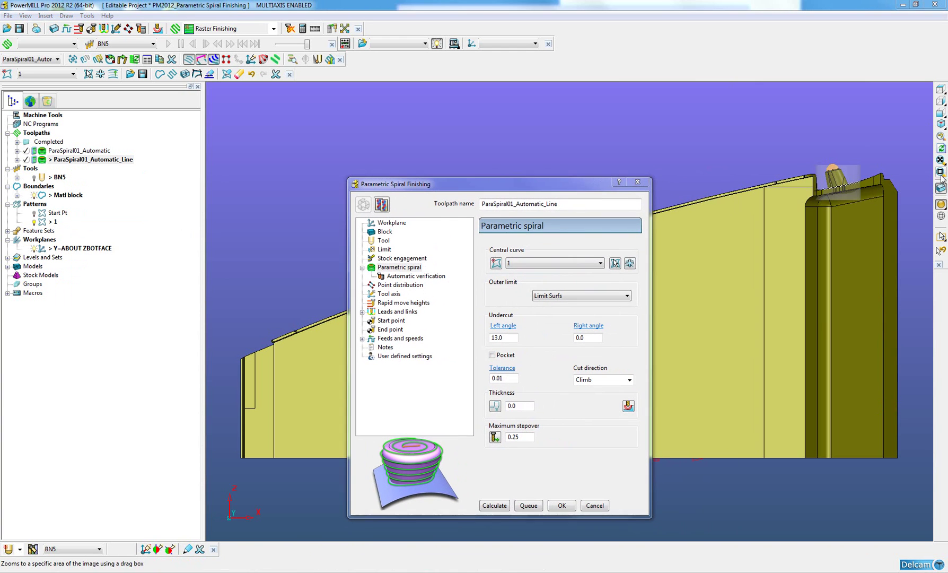
pyautogui.moveTo(855, 164); pyautogui.dragTo(481, 458)
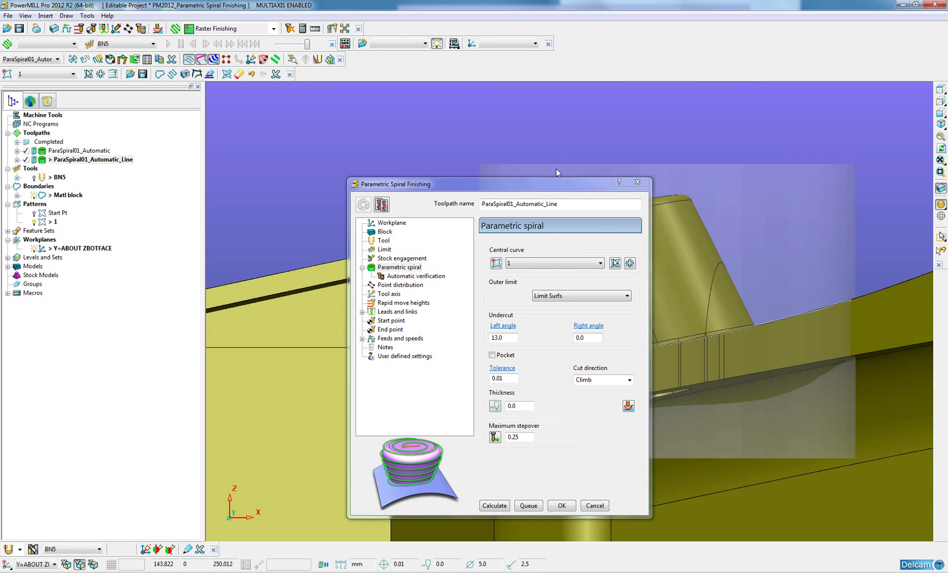
pyautogui.moveTo(556, 180); pyautogui.dragTo(367, 152)
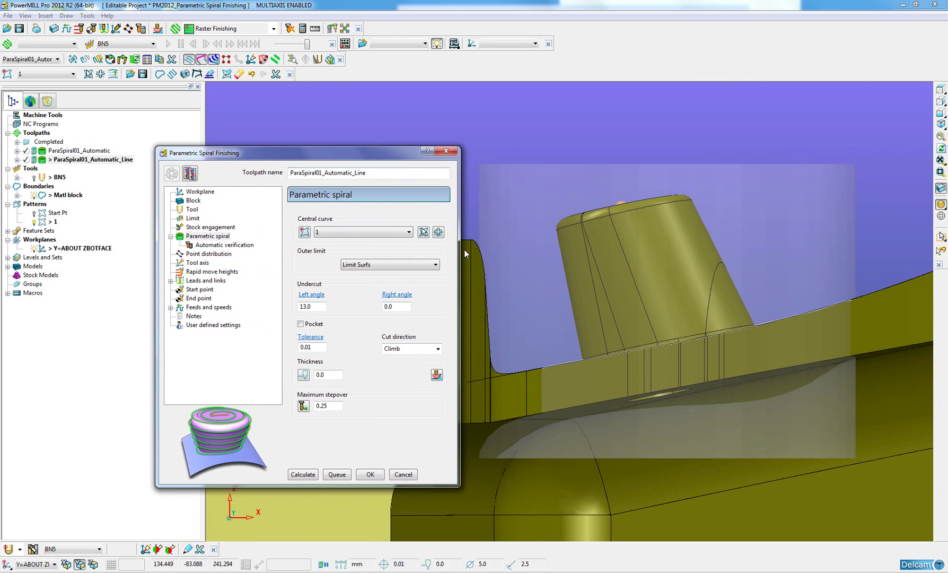
# Measure the boss wall at 11.97815°, then set the left undercut angle to 14.
pyautogui.click(312, 294)
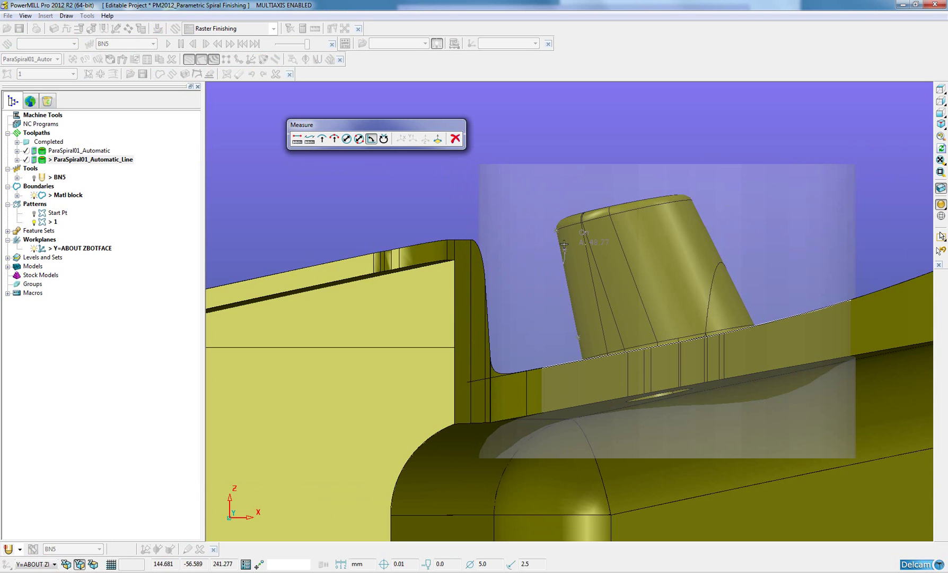
pyautogui.click(557, 229)
pyautogui.click(556, 251)
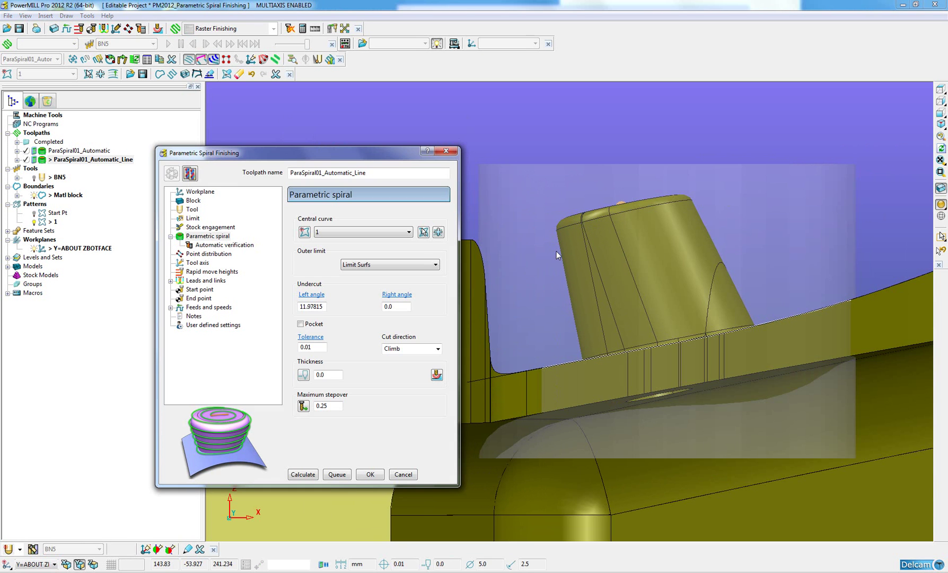
pyautogui.click(322, 306)
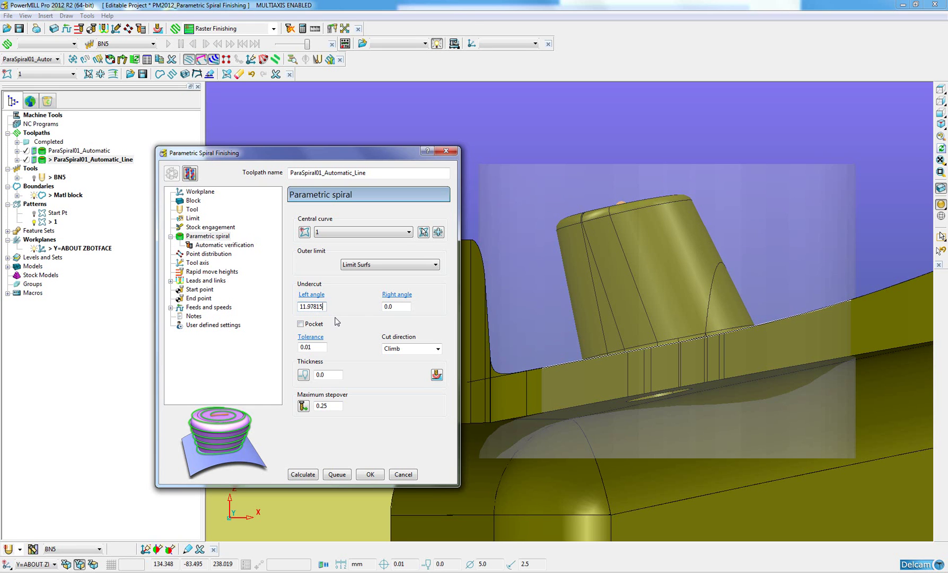
pyautogui.press('BackSpace')
pyautogui.press('BackSpace')
pyautogui.press('BackSpace')
pyautogui.press('BackSpace')
pyautogui.press('BackSpace')
pyautogui.write('14')
pyautogui.click(403, 307)
# Keep the tool axis Automatic and calculate ParaSpiral01_Automatic_Line.
pyautogui.click(196, 263)
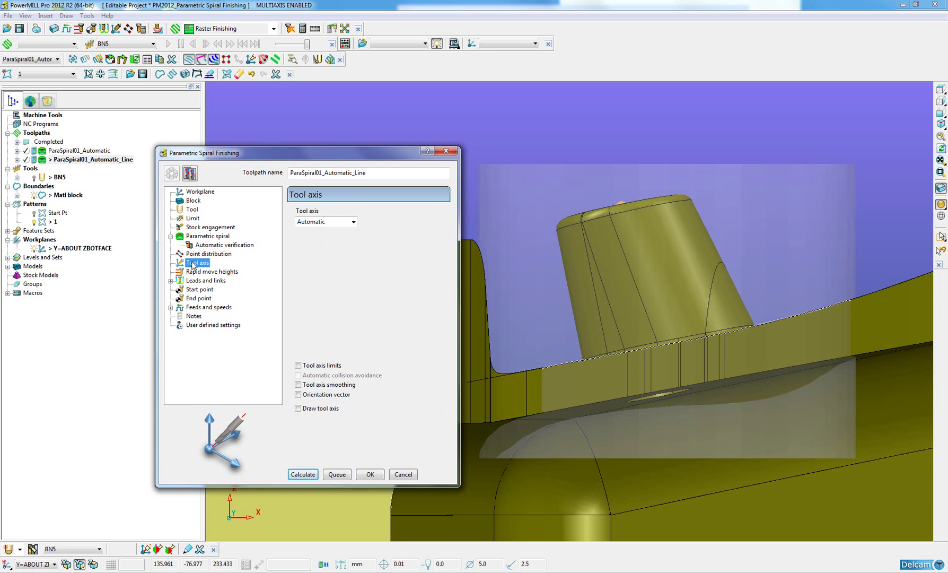
pyautogui.click(354, 223)
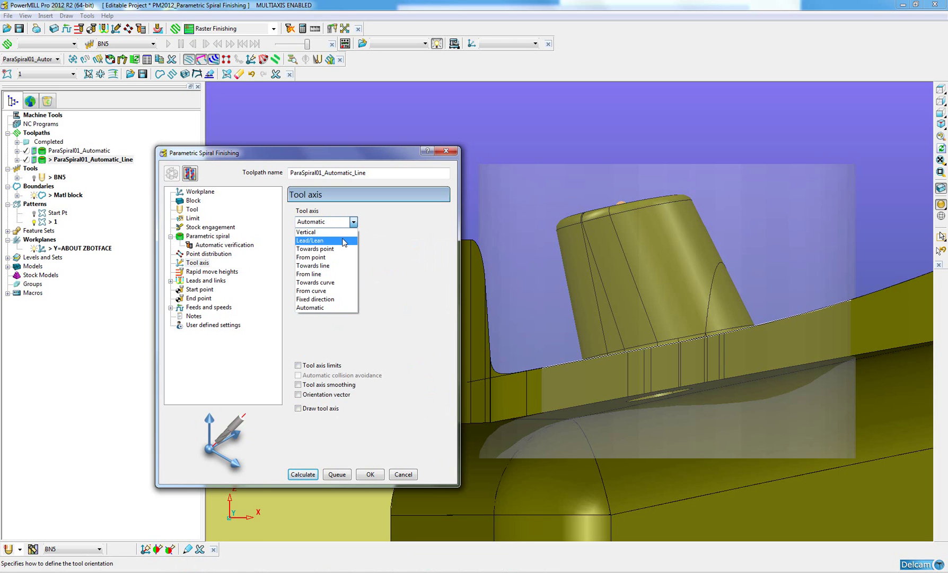
pyautogui.click(324, 308)
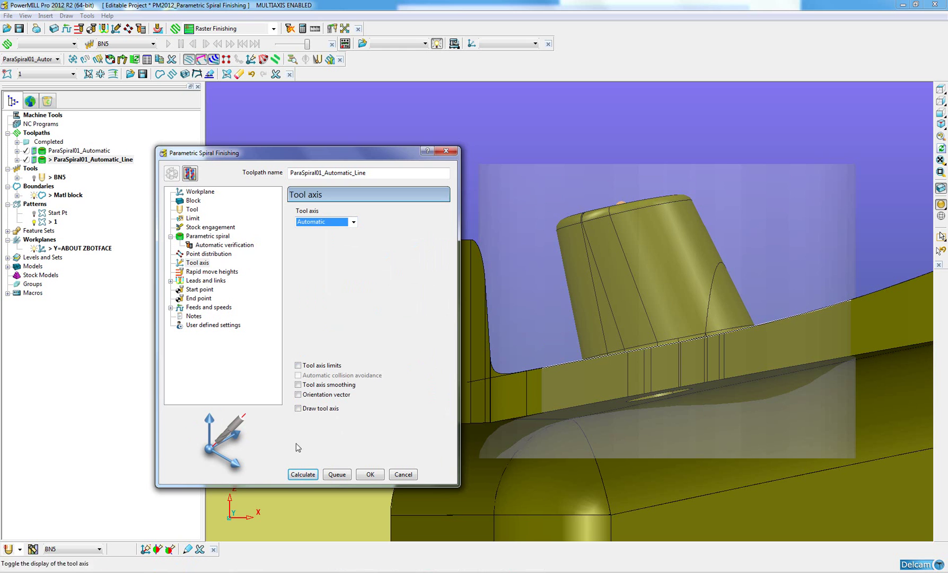
pyautogui.click(312, 467)
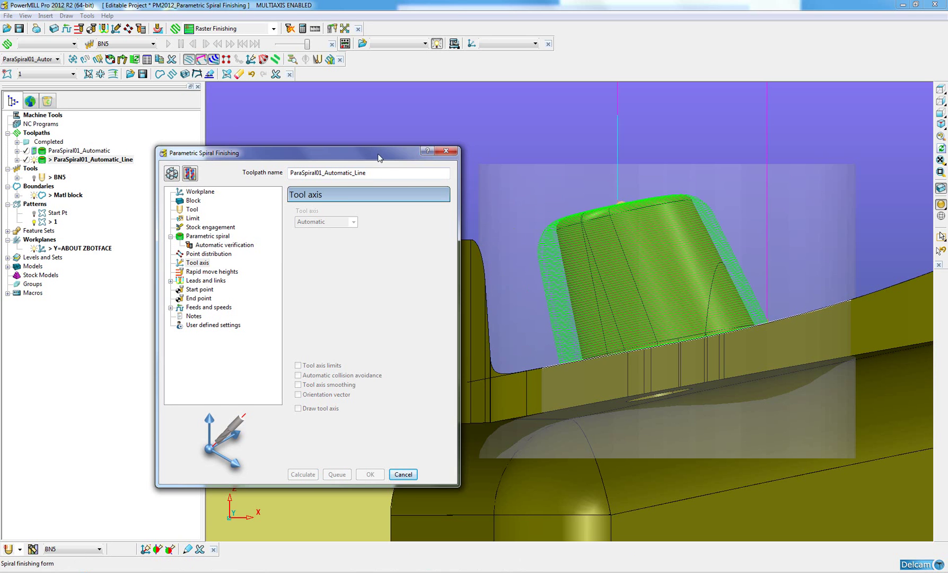
pyautogui.moveTo(380, 155); pyautogui.dragTo(326, 139)
# Show tool BN5 shaded and simulate it at the nearest point on the line-centred toolpath.
pyautogui.rightClick(762, 316)
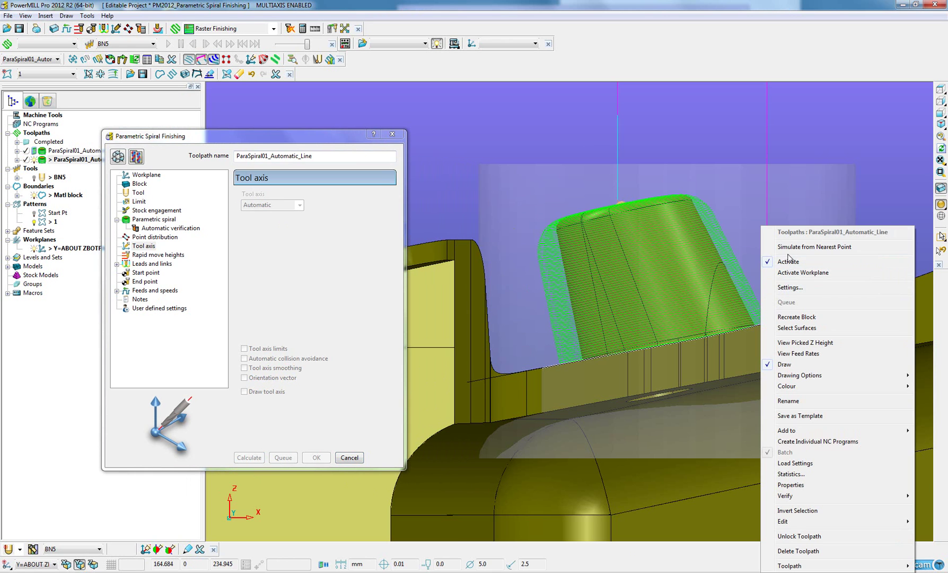
pyautogui.click(814, 246)
pyautogui.click(34, 179)
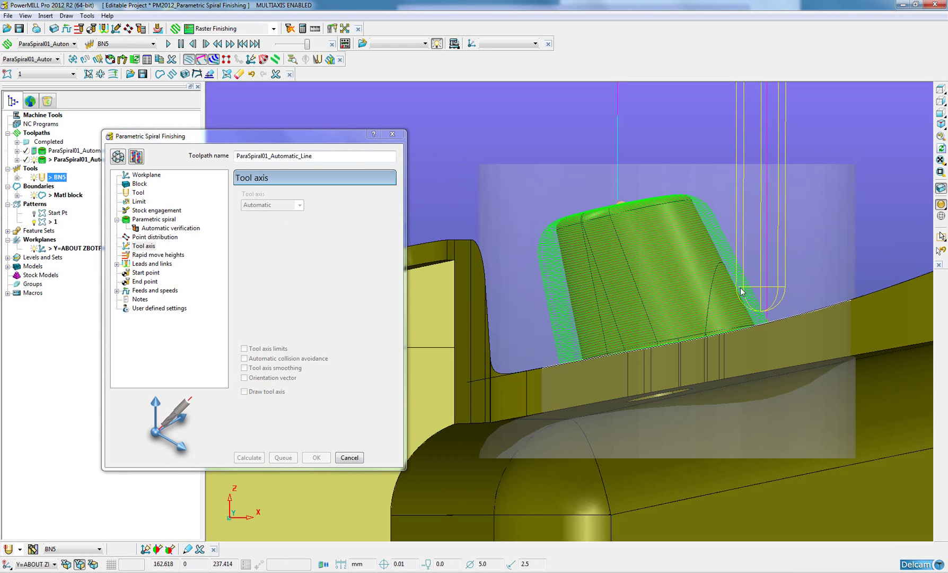
pyautogui.rightClick(50, 181)
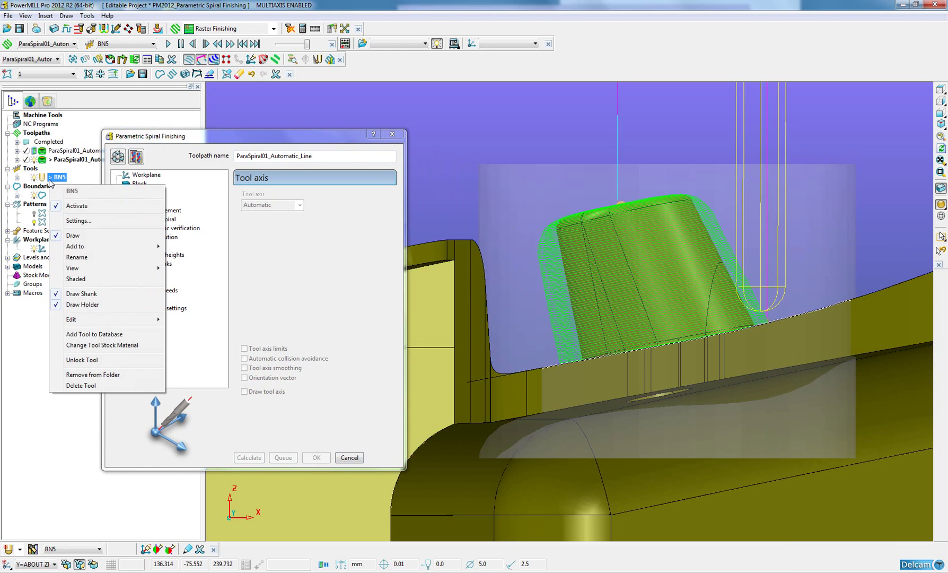
pyautogui.click(76, 279)
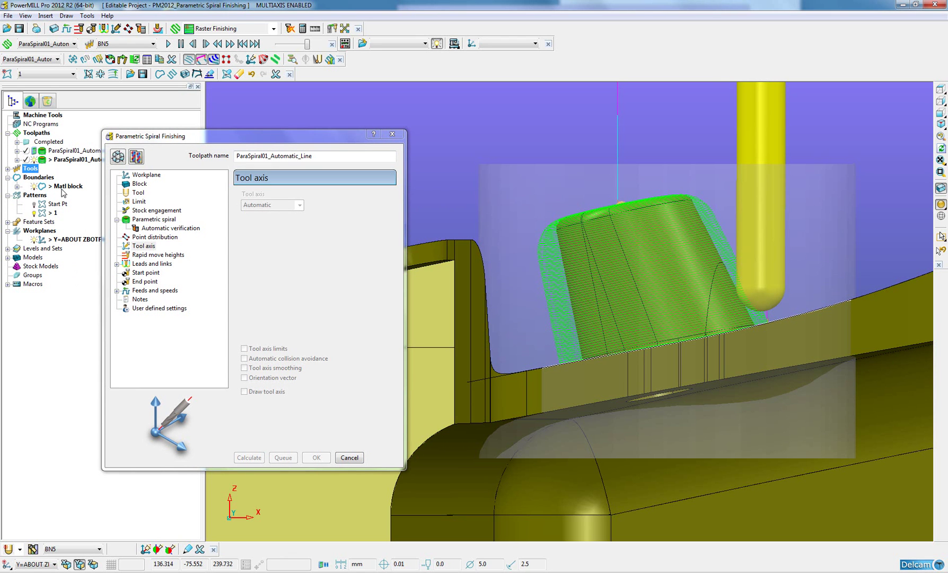
pyautogui.rightClick(557, 354)
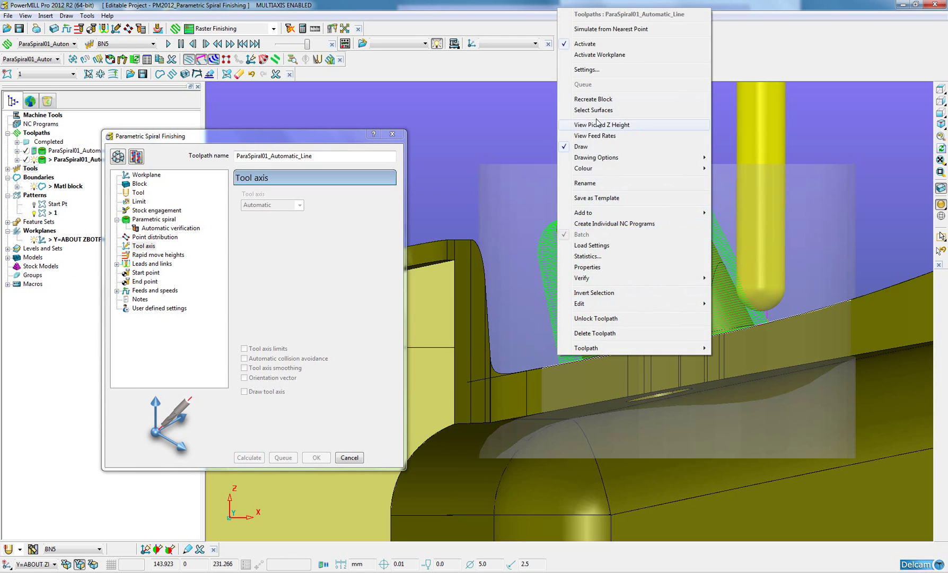
pyautogui.click(610, 29)
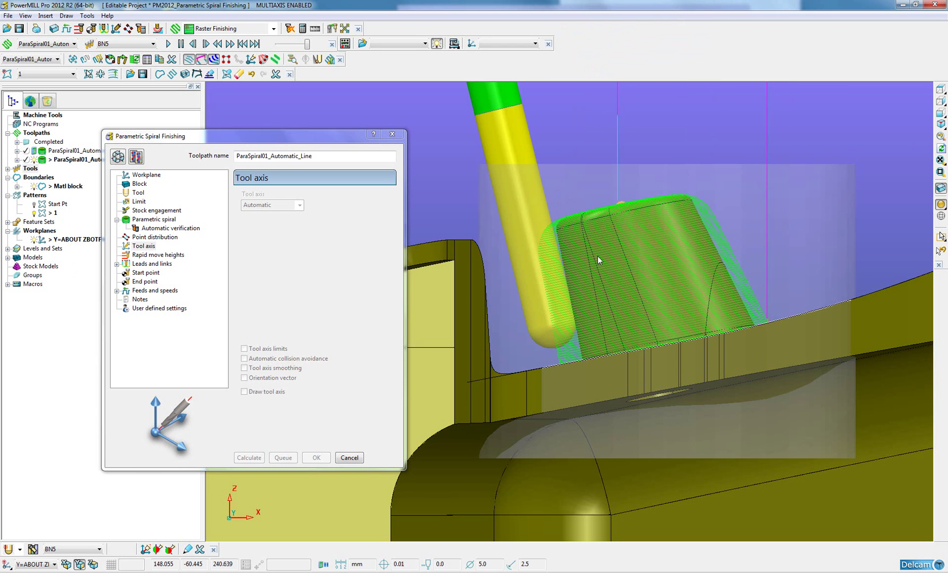